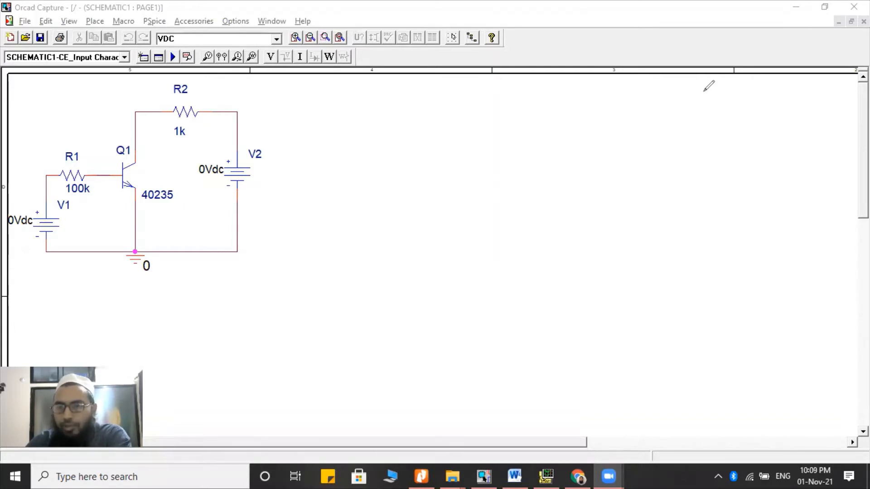
Sketch a pair of axes with arrowheads in the blank area beside the circuit, labelled O/P, with Ic on the vertical axis
left_click_drag(700, 115, 700, 82)
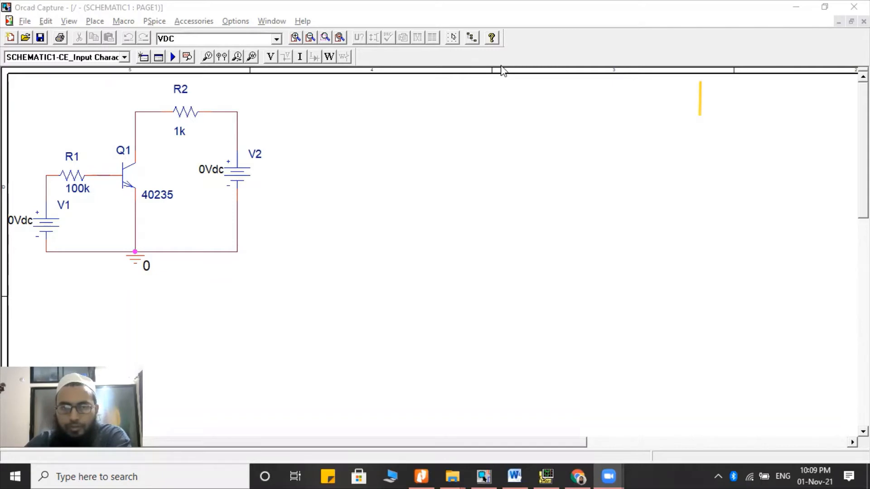
mouse_move(698, 81)
left_mouse_down()
mouse_move(700, 161)
mouse_move(814, 168)
mouse_move(808, 177)
left_mouse_up()
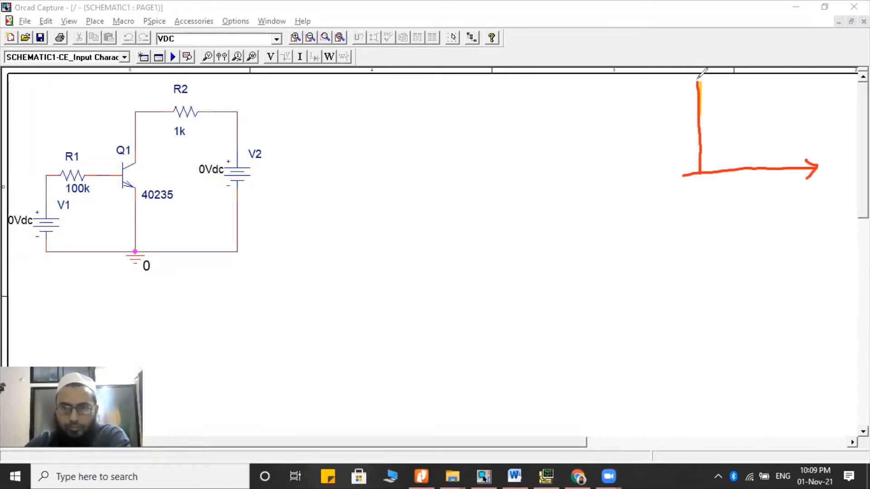
mouse_move(698, 78)
left_mouse_down()
mouse_move(706, 85)
mouse_move(697, 80)
left_mouse_up()
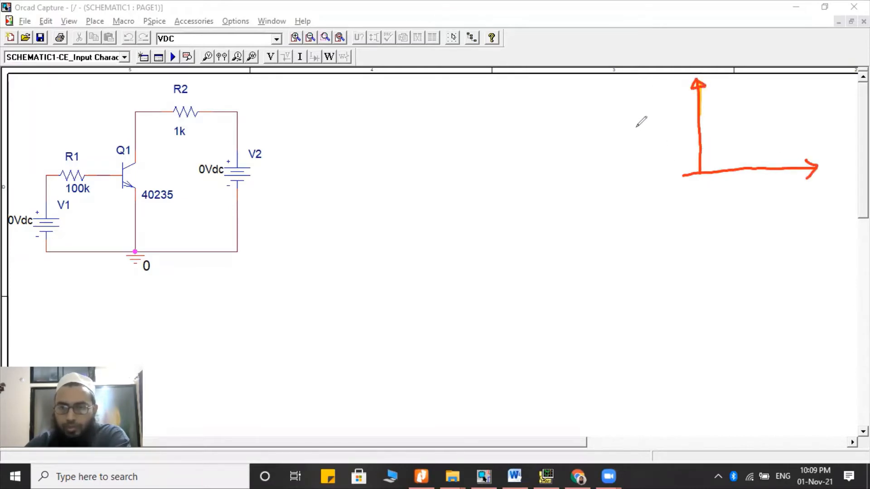
left_click_drag(636, 119, 657, 117)
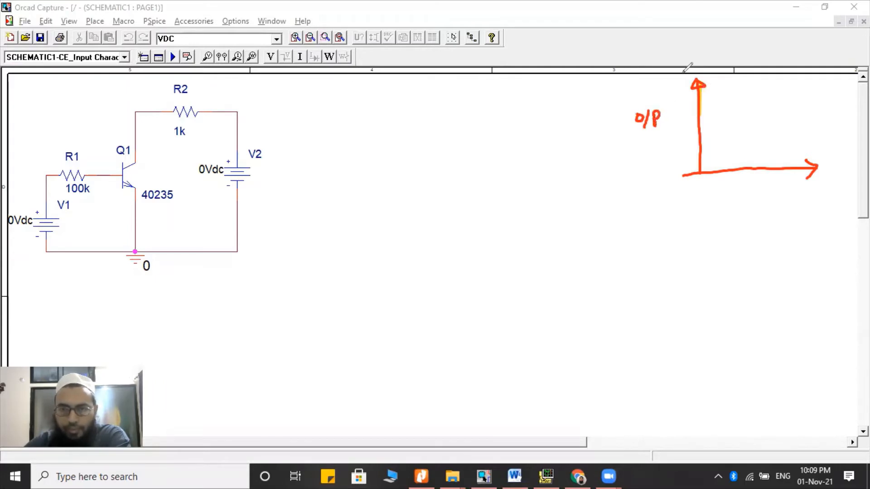
left_click_drag(687, 63, 701, 70)
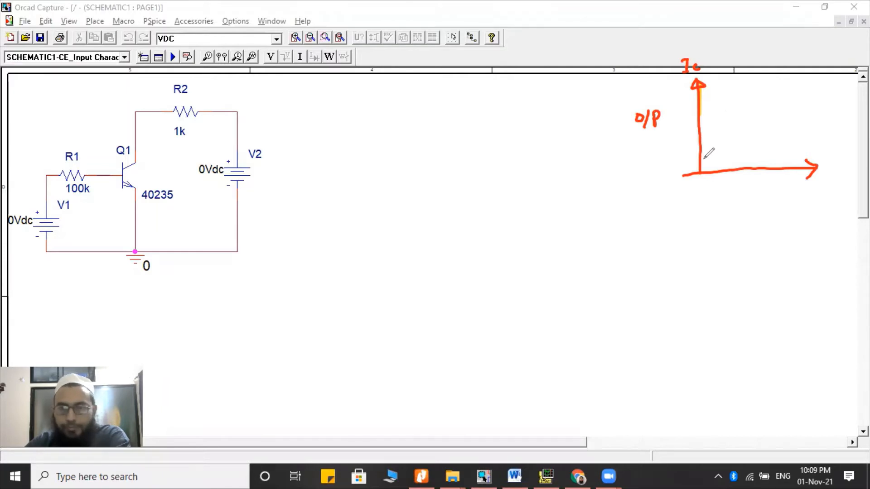
Draw four output characteristic curves rising from the origin of the O/P graph and label the lowest one IB1
mouse_move(702, 141)
left_mouse_down()
mouse_move(706, 116)
mouse_move(747, 91)
mouse_move(790, 89)
left_mouse_up()
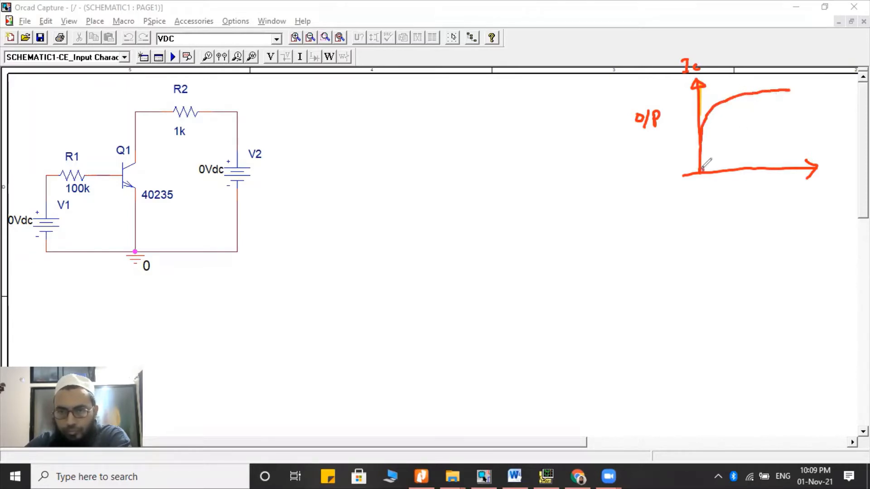
mouse_move(702, 169)
left_mouse_down()
mouse_move(715, 129)
mouse_move(784, 111)
left_mouse_up()
mouse_move(702, 170)
left_mouse_down()
mouse_move(764, 136)
mouse_move(786, 139)
left_mouse_up()
mouse_move(706, 171)
left_mouse_down()
mouse_move(800, 156)
mouse_move(802, 146)
mouse_move(822, 157)
left_mouse_up()
Label the next two output curves IB2 and IB3, and label the horizontal axis VCE
left_click_drag(792, 127, 797, 139)
left_click_drag(789, 127, 799, 138)
left_click_drag(799, 131, 816, 135)
mouse_move(794, 103)
left_mouse_down()
mouse_move(793, 116)
mouse_move(800, 102)
mouse_move(799, 117)
mouse_move(821, 117)
left_mouse_up()
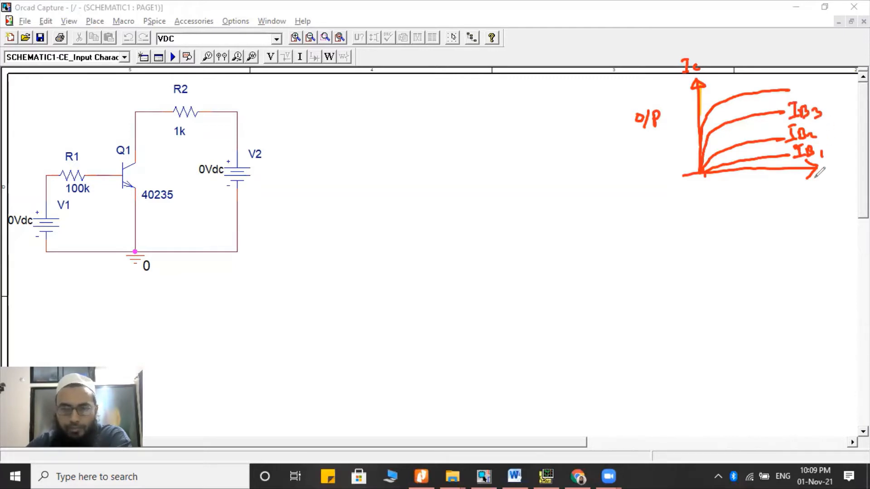
mouse_move(810, 180)
left_mouse_down()
mouse_move(814, 190)
mouse_move(819, 182)
mouse_move(825, 194)
mouse_move(836, 192)
left_mouse_up()
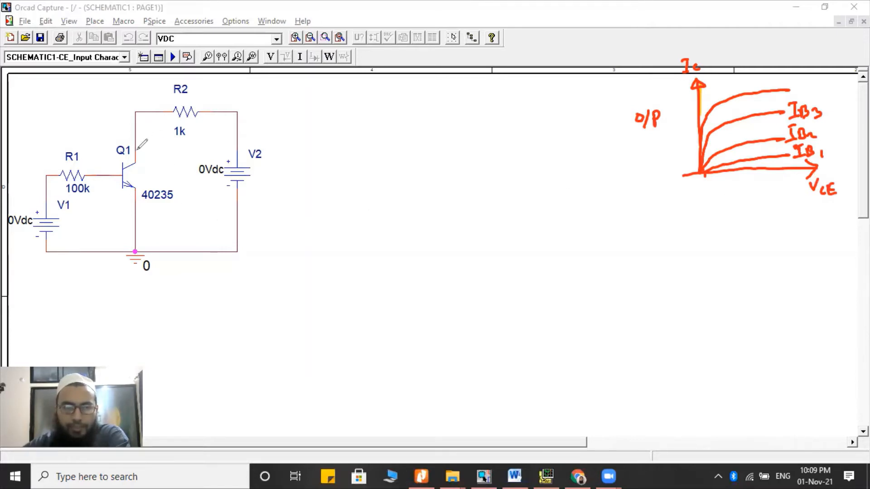
Mark transistor Q1's collector, emitter and base terminals on the circuit with the handwritten letters C, E and B
left_click_drag(151, 144, 150, 152)
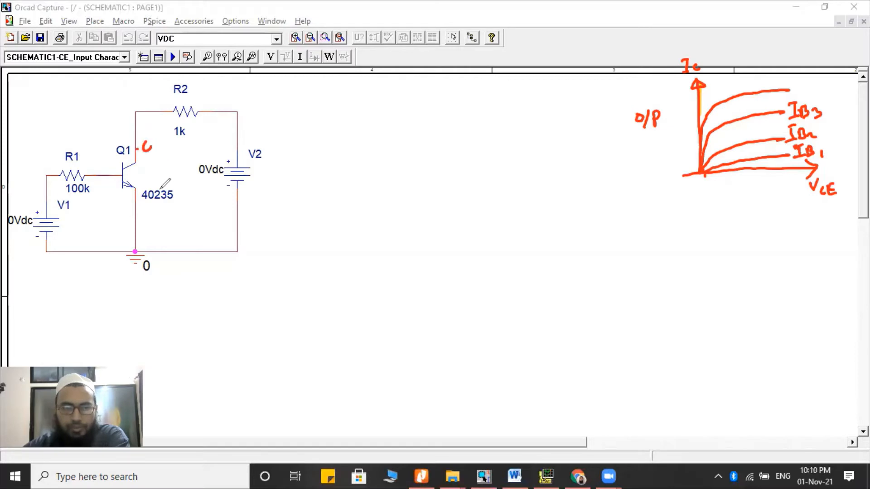
left_click_drag(150, 196, 148, 212)
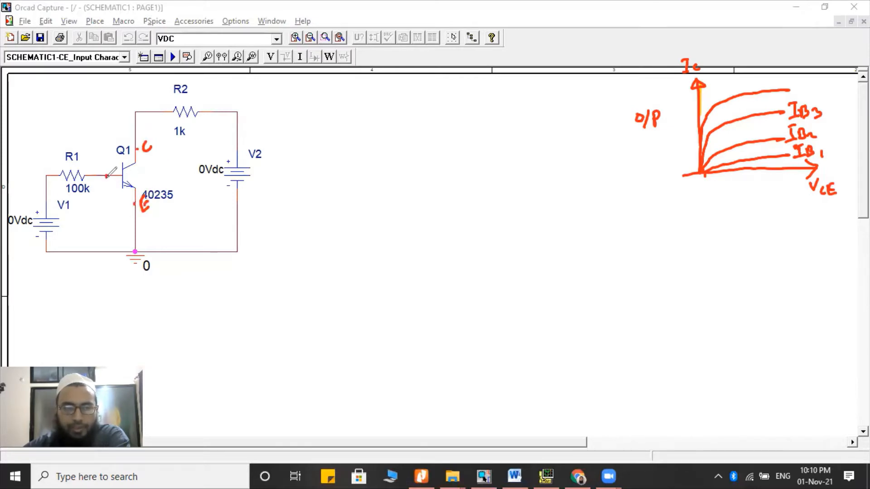
mouse_move(96, 156)
left_mouse_down()
mouse_move(97, 169)
mouse_move(102, 157)
mouse_move(110, 161)
mouse_move(105, 171)
left_mouse_up()
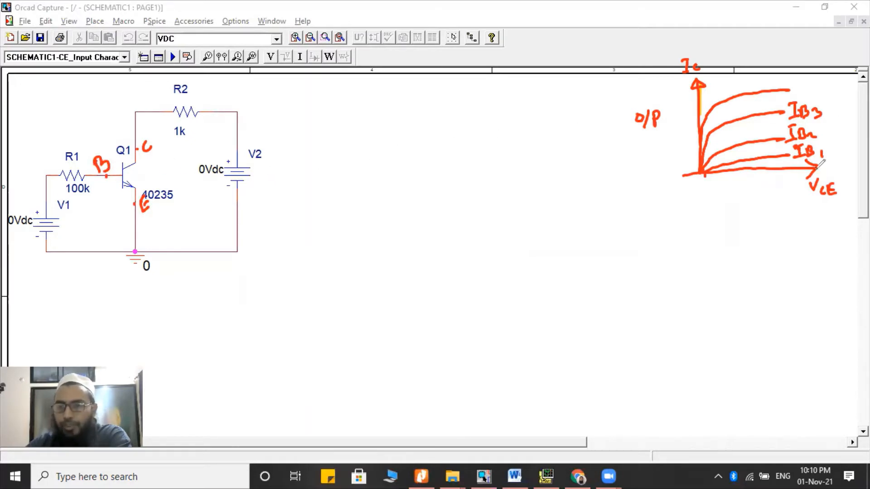
Circle the VCE and Ic axis labels of the O/P graph and label its highest curve IB4
mouse_move(816, 167)
left_mouse_down()
mouse_move(804, 183)
mouse_move(840, 194)
mouse_move(833, 178)
mouse_move(817, 176)
left_mouse_up()
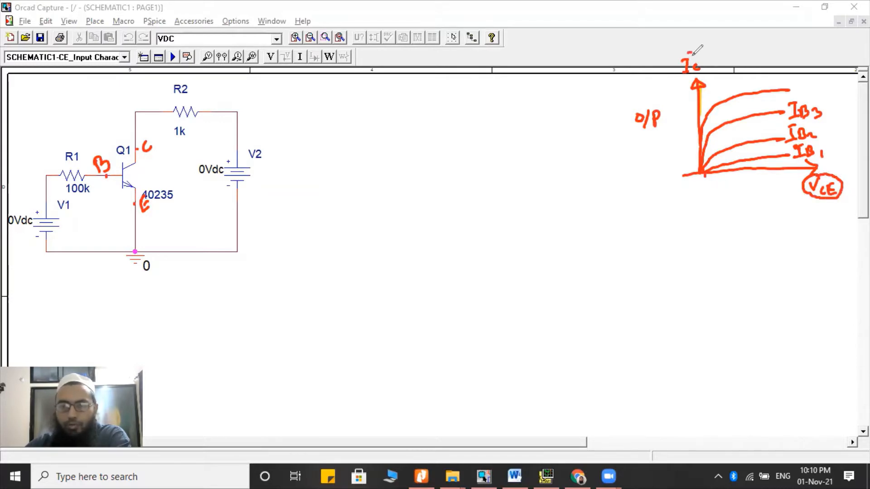
mouse_move(694, 53)
left_mouse_down()
mouse_move(693, 80)
mouse_move(701, 53)
left_mouse_up()
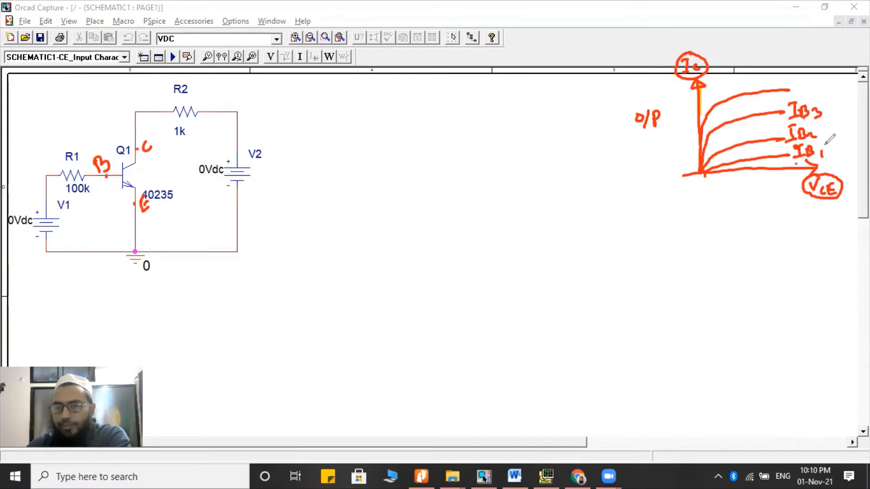
mouse_move(794, 81)
left_mouse_down()
mouse_move(791, 95)
mouse_move(800, 85)
mouse_move(815, 93)
left_mouse_up()
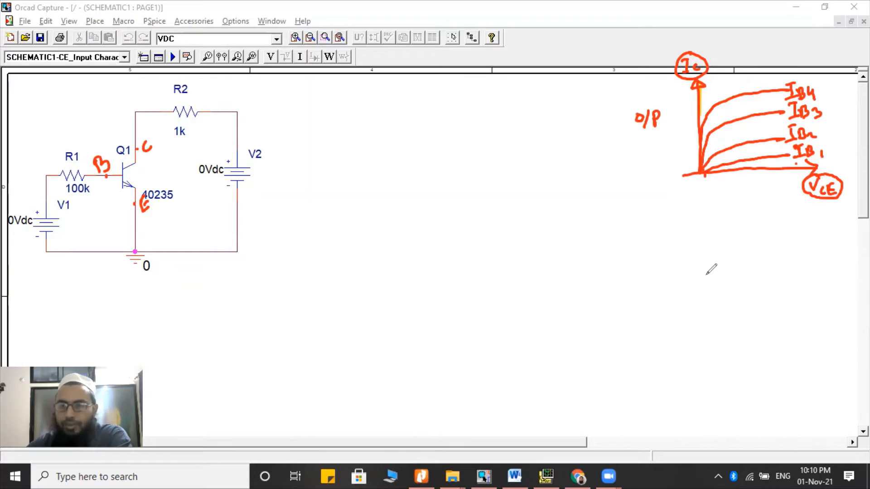
Sketch a second pair of axes below the O/P graph, labelled i/P, with VBE on the horizontal axis
left_click_drag(625, 254, 632, 266)
left_click(624, 245)
mouse_move(638, 248)
left_mouse_down()
mouse_move(638, 261)
mouse_move(643, 255)
left_mouse_up()
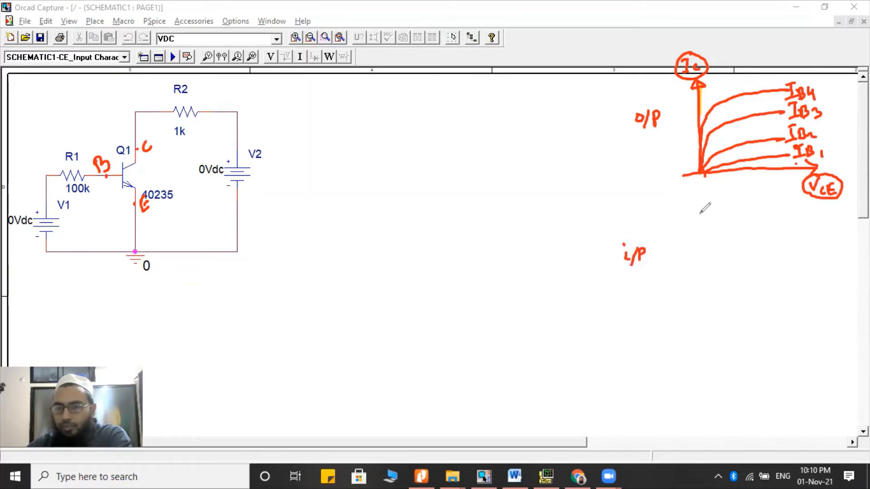
mouse_move(699, 213)
left_mouse_down()
mouse_move(712, 302)
mouse_move(819, 291)
mouse_move(824, 314)
mouse_move(849, 310)
mouse_move(846, 304)
left_mouse_up()
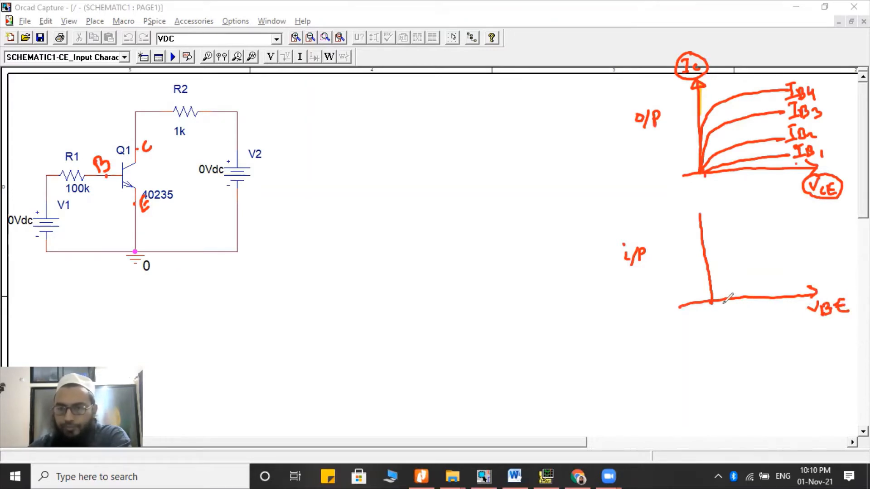
Draw three rising input characteristic curves on the i/P graph, then add an arrowhead and the label IB to its vertical axis
mouse_move(720, 300)
left_mouse_down()
mouse_move(756, 276)
mouse_move(762, 212)
left_mouse_up()
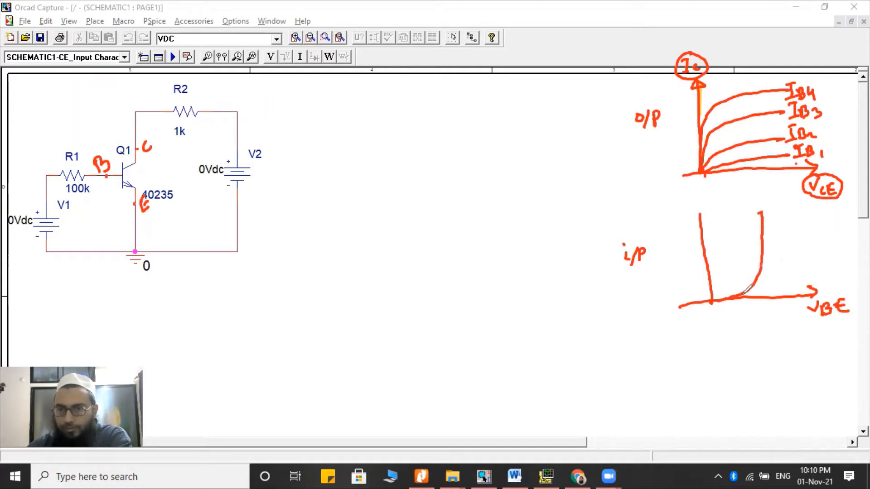
left_click_drag(763, 278, 776, 224)
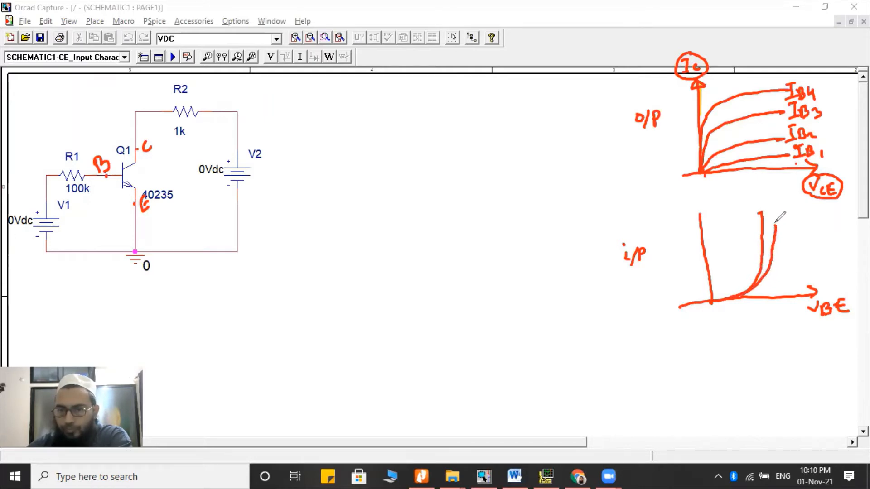
mouse_move(748, 290)
left_mouse_down()
mouse_move(782, 268)
mouse_move(792, 247)
left_mouse_up()
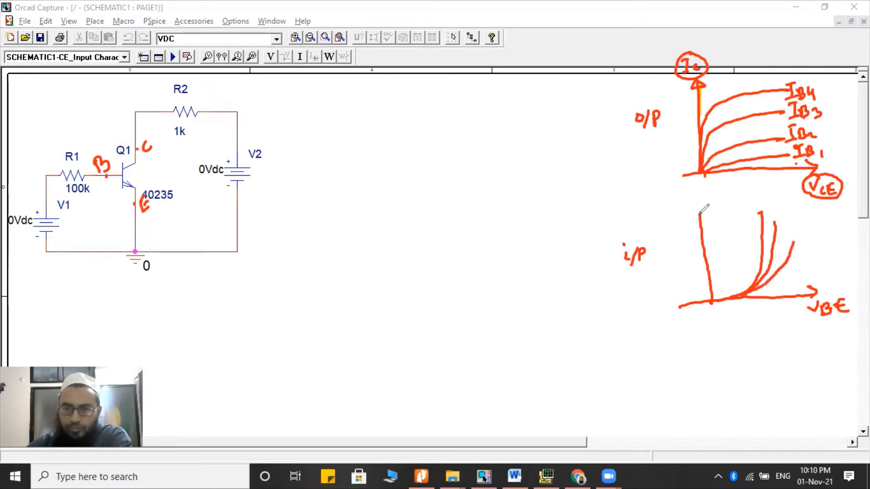
mouse_move(697, 218)
left_mouse_down()
mouse_move(708, 216)
mouse_move(674, 214)
mouse_move(679, 198)
mouse_move(690, 213)
left_mouse_up()
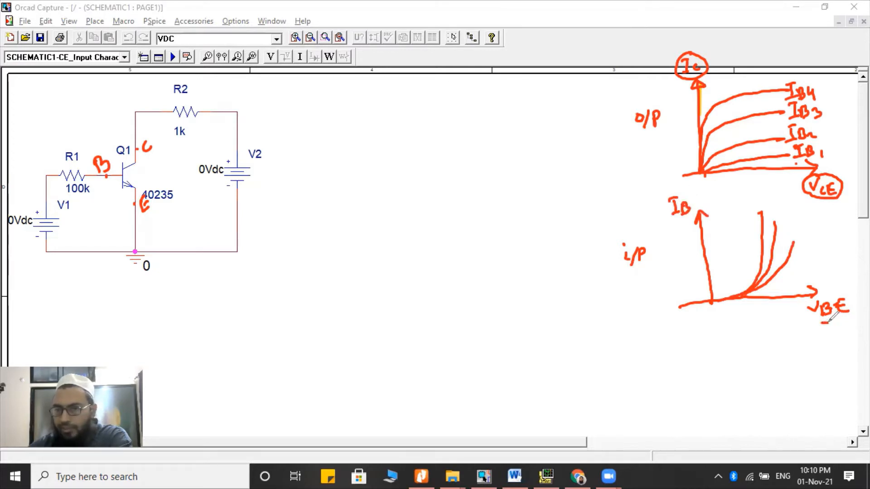
Emphasize the i/P graph's axis labels by underlining VBE and boxing both IB and VBE
left_click_drag(822, 323, 849, 317)
mouse_move(666, 196)
left_mouse_down()
mouse_move(692, 222)
mouse_move(693, 192)
mouse_move(698, 218)
mouse_move(708, 217)
left_mouse_up()
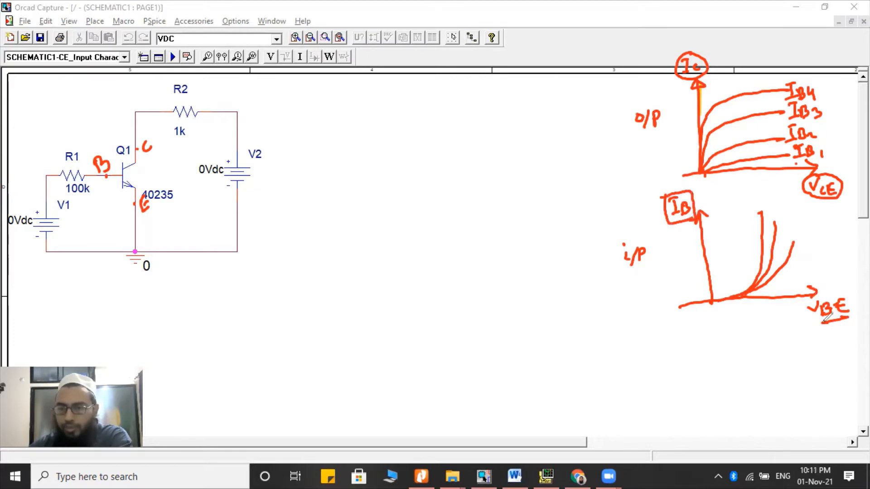
mouse_move(828, 318)
left_mouse_down()
mouse_move(805, 301)
mouse_move(852, 293)
left_mouse_up()
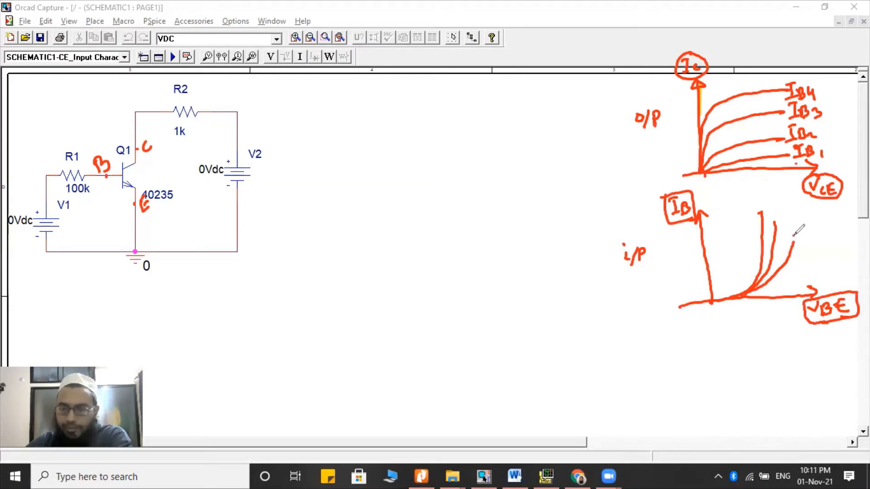
Label the three input curves VCE1, VCE2 and VCE3, from the lowest curve to the steepest
left_click_drag(793, 236, 826, 251)
mouse_move(773, 214)
left_mouse_down()
mouse_move(780, 224)
mouse_move(788, 213)
mouse_move(796, 227)
mouse_move(806, 218)
mouse_move(819, 227)
left_mouse_up()
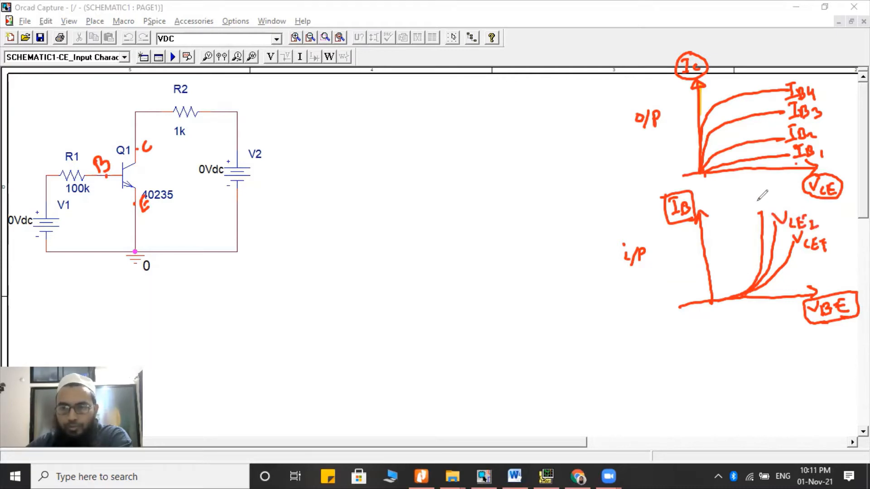
mouse_move(753, 196)
left_mouse_down()
mouse_move(768, 193)
mouse_move(776, 206)
mouse_move(785, 197)
mouse_move(797, 208)
left_mouse_up()
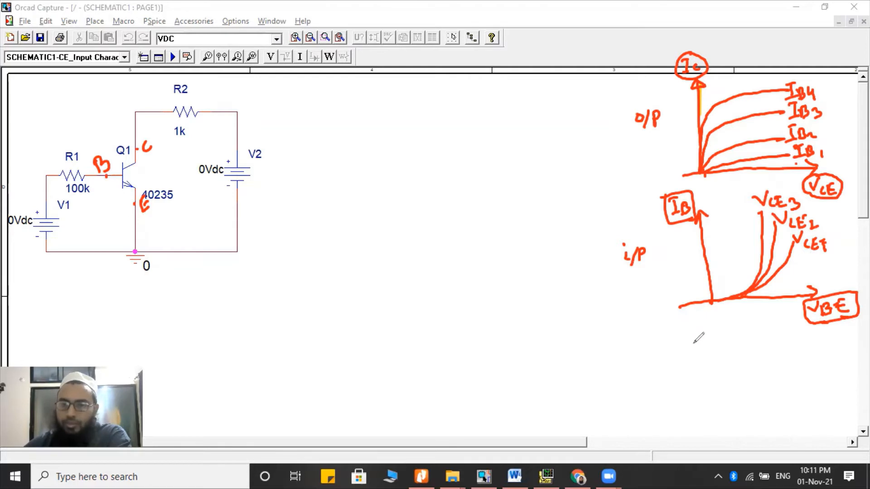
Circle the i/P and O/P graph titles and write a circled CE below the i/P graph
mouse_move(641, 233)
left_mouse_down()
mouse_move(618, 244)
mouse_move(646, 233)
left_mouse_up()
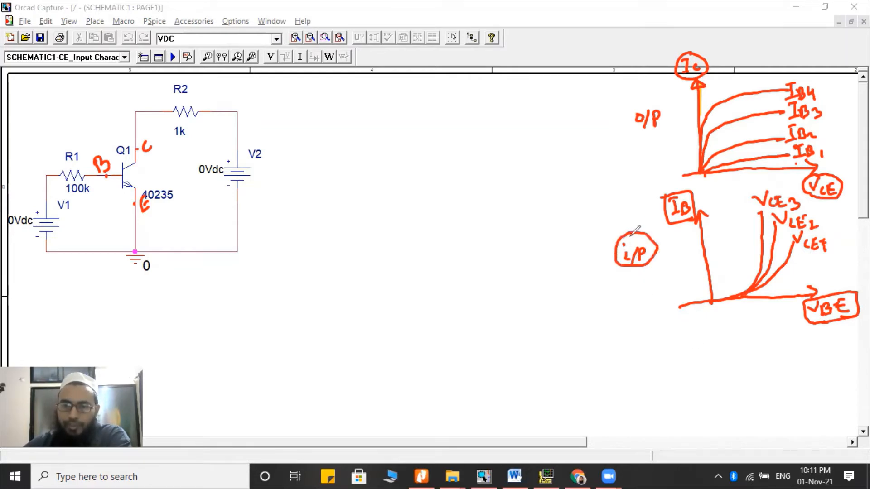
mouse_move(649, 101)
left_mouse_down()
mouse_move(671, 107)
mouse_move(652, 99)
left_mouse_up()
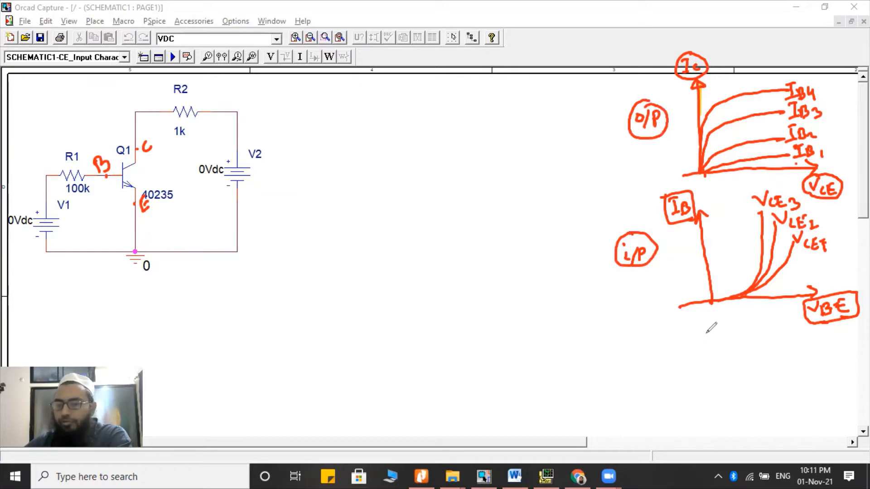
mouse_move(711, 332)
left_mouse_down()
mouse_move(709, 346)
mouse_move(726, 346)
mouse_move(729, 322)
mouse_move(753, 346)
mouse_move(726, 317)
left_mouse_up()
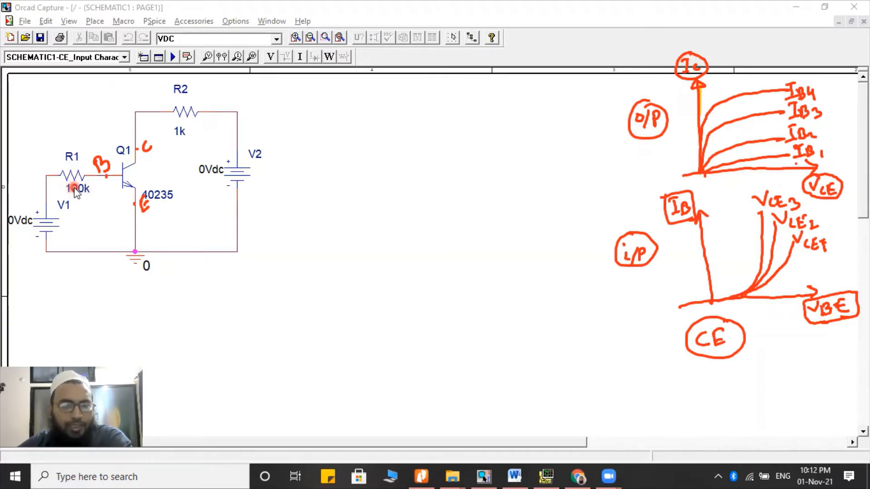
left_click(183, 133)
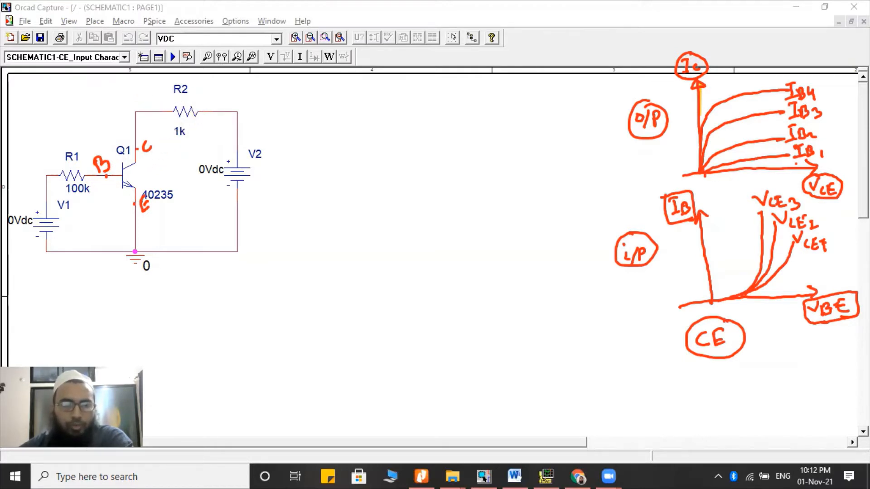
left_click(9, 261)
scroll(9, 261, "down", 5)
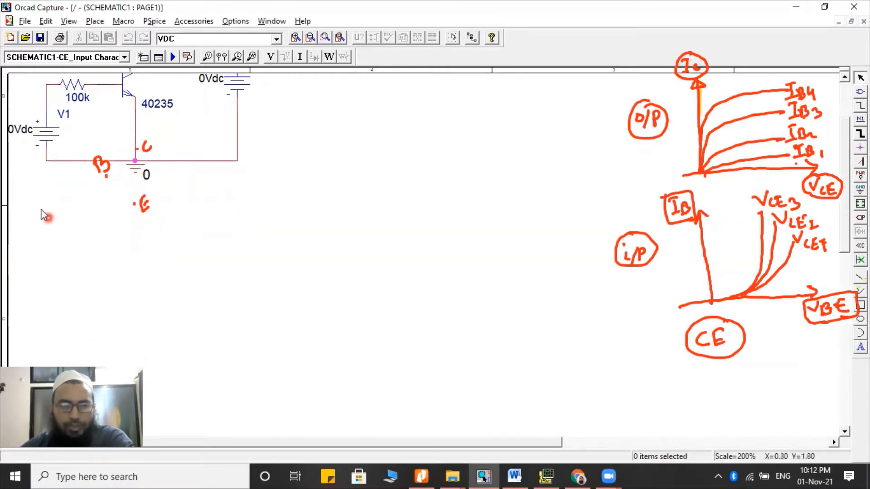
scroll(184, 280, "up", 2)
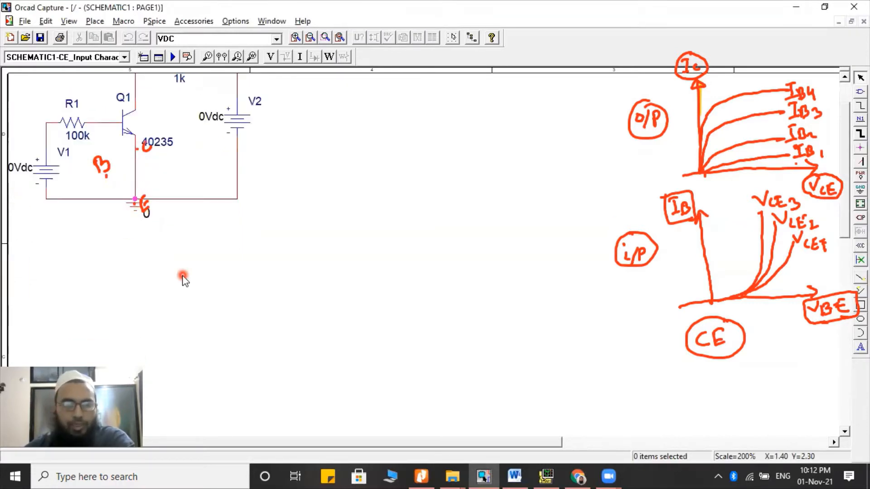
scroll(183, 279, "up", 2)
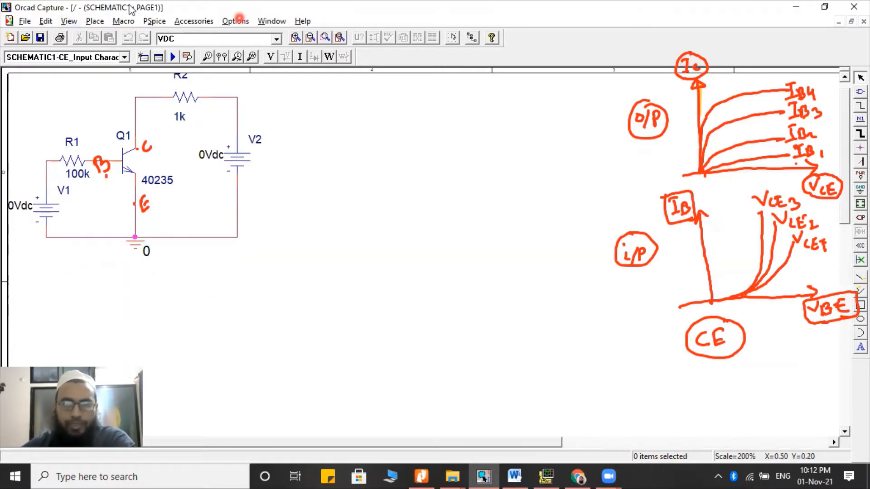
left_click(830, 16)
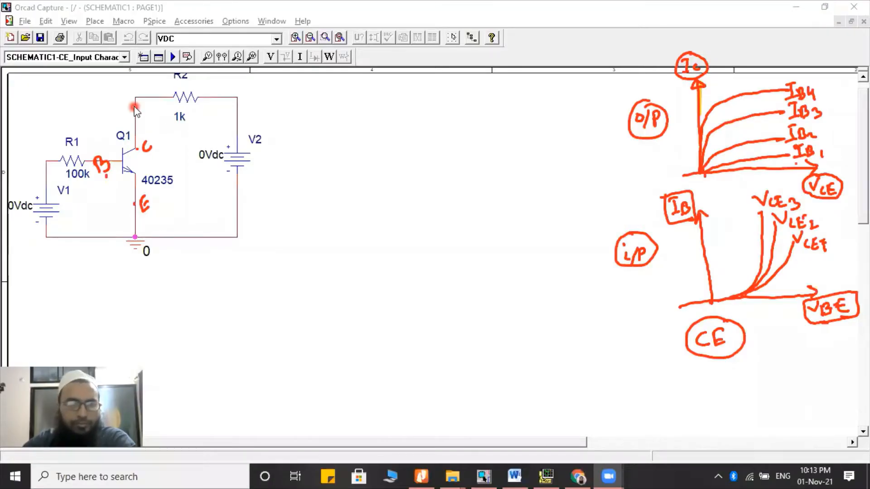
Make CE_output charecteristics the active simulation profile and open its simulation settings, moving the dialog clear of the sketched graphs
left_click(125, 57)
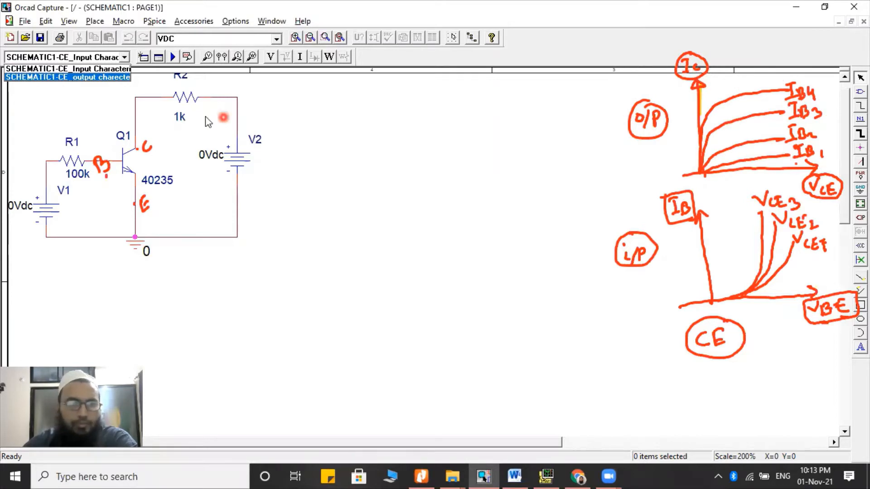
left_click(85, 78)
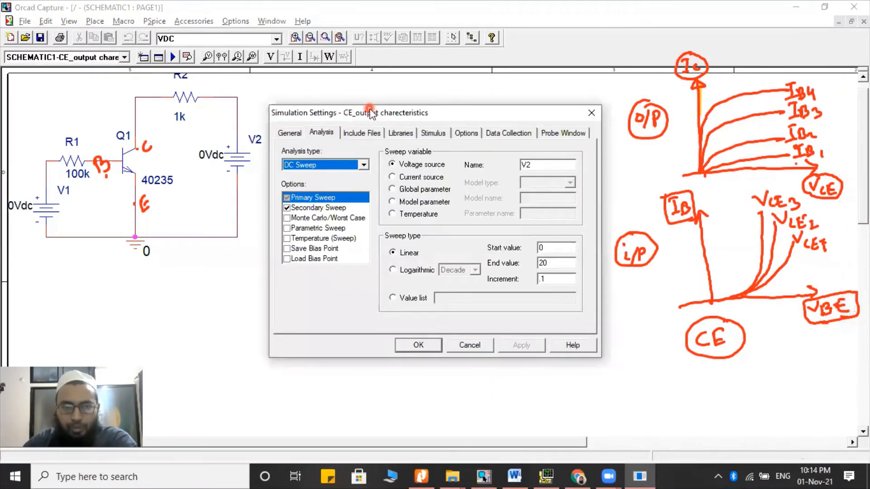
left_click_drag(371, 113, 365, 73)
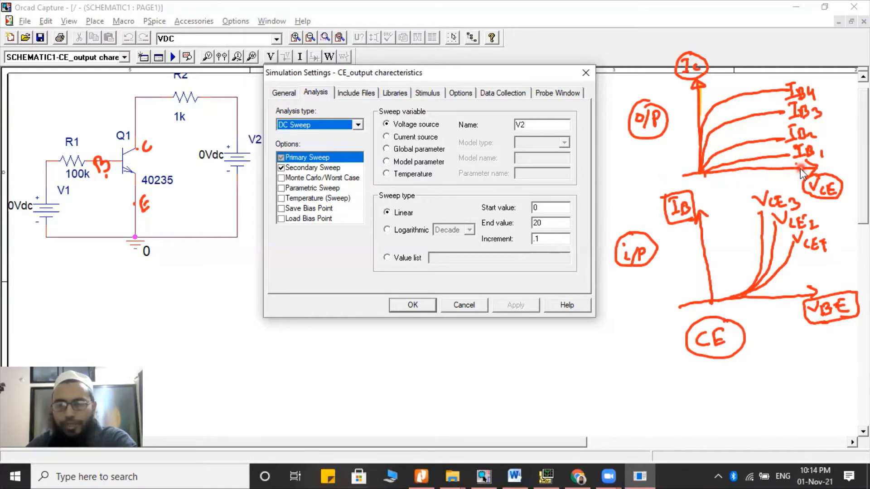
Set the V2 primary sweep increment to .05 and accept the simulation settings after reviewing the V1 secondary sweep
double_click(538, 240)
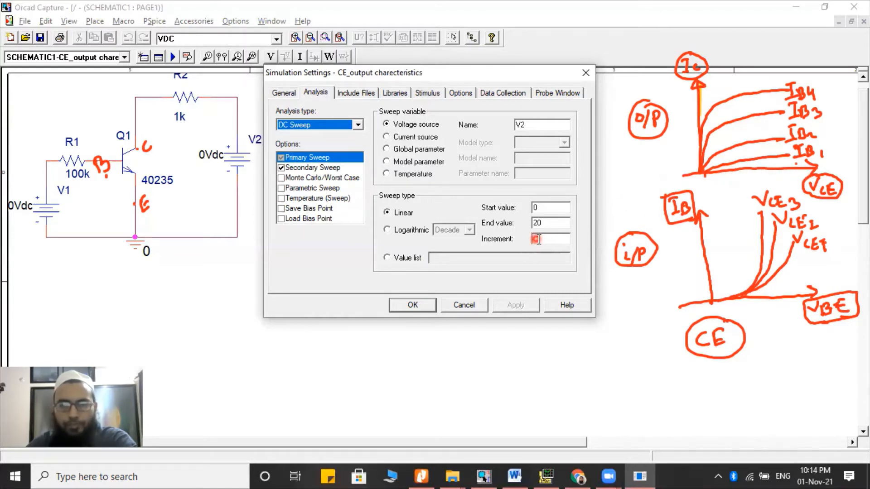
type(".1")
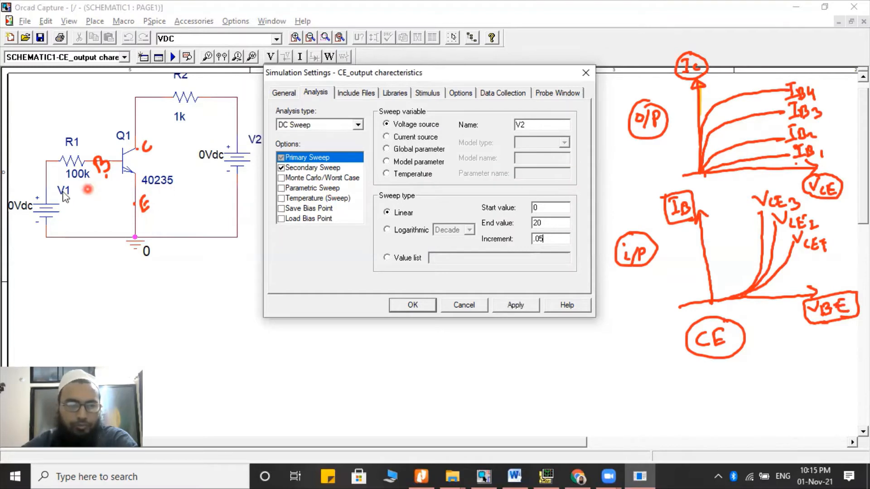
left_click(315, 169)
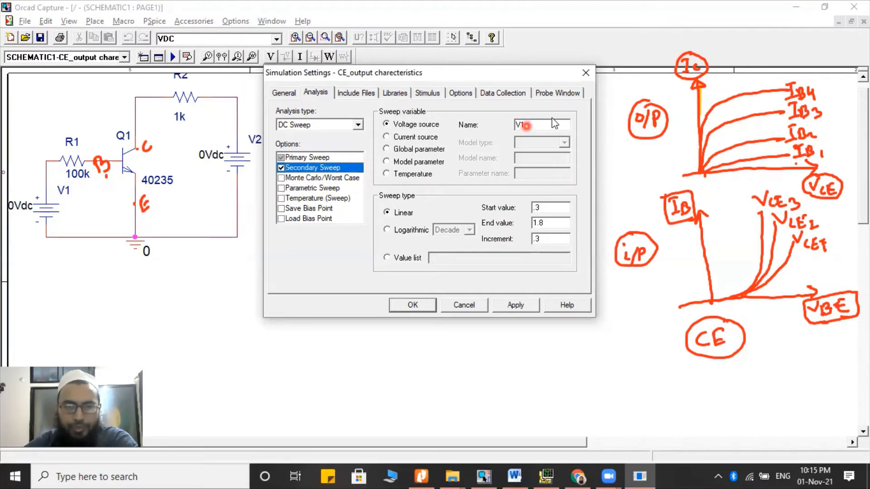
left_click(521, 125)
left_click(540, 208)
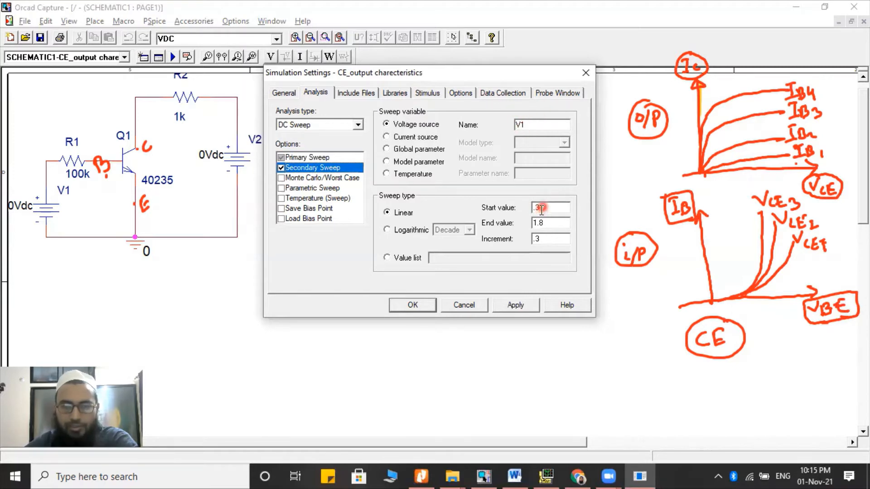
left_click(547, 224)
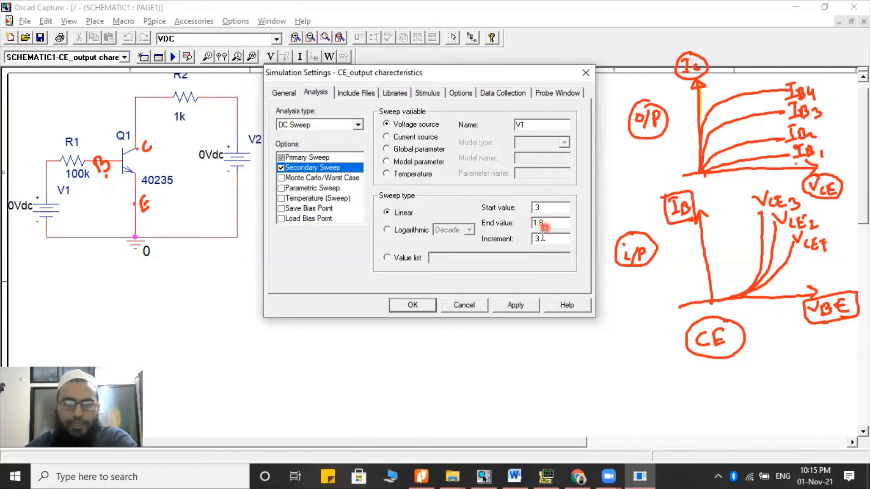
left_click(536, 238)
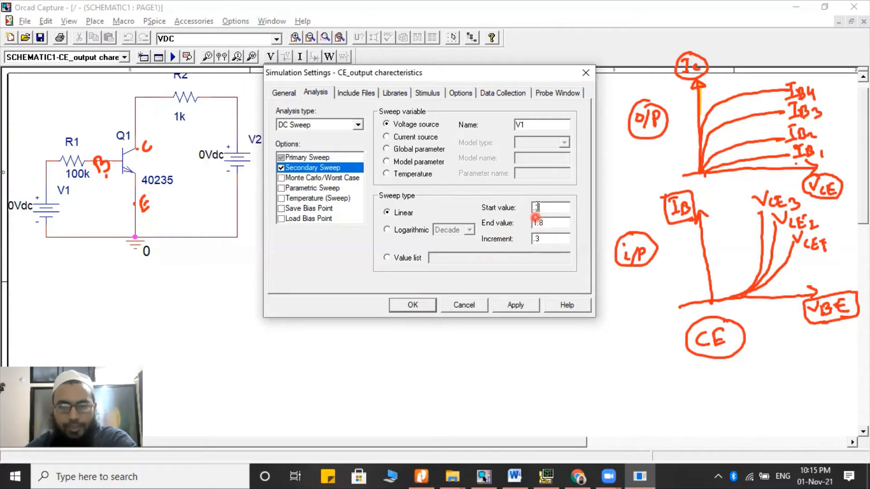
left_click(509, 301)
left_click(410, 305)
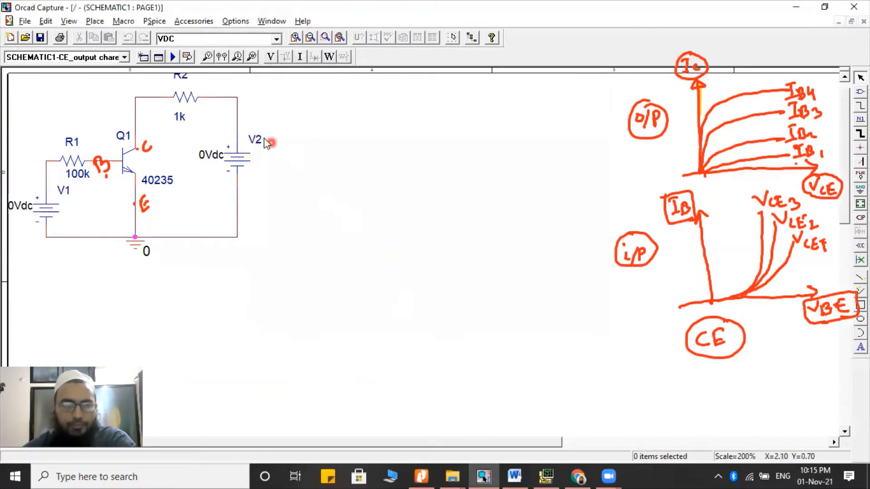
Run the CE_output charecteristics simulation and add the collector current trace IC(Q1) to the plot
left_click(171, 58)
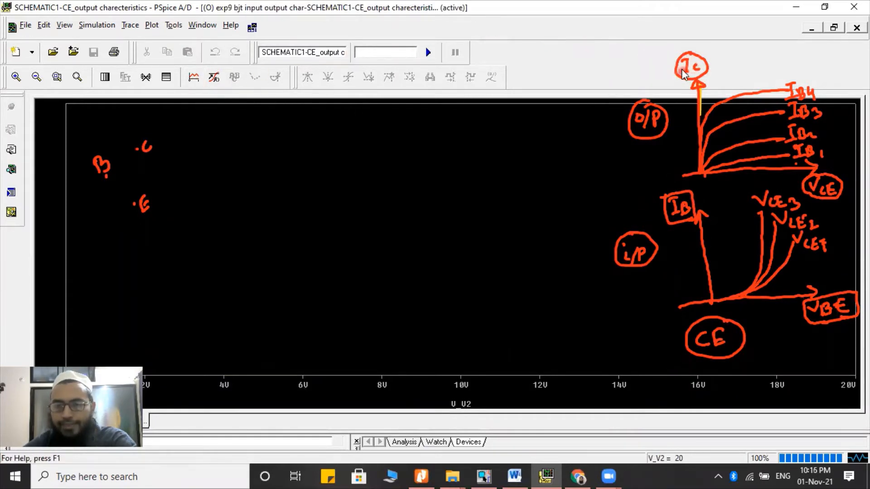
left_click(193, 77)
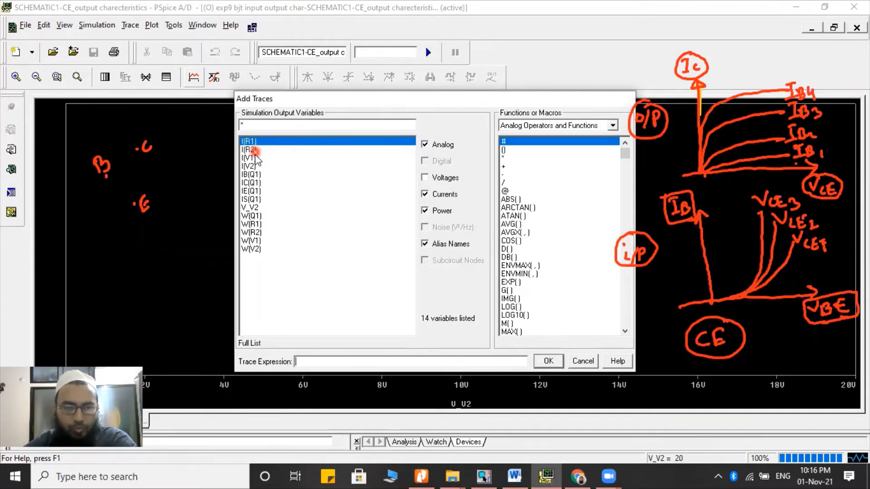
left_click(254, 183)
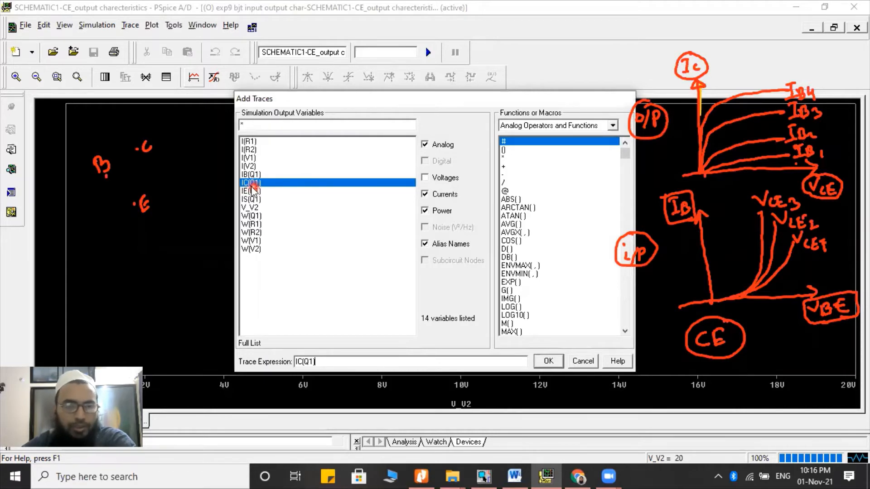
left_click(548, 362)
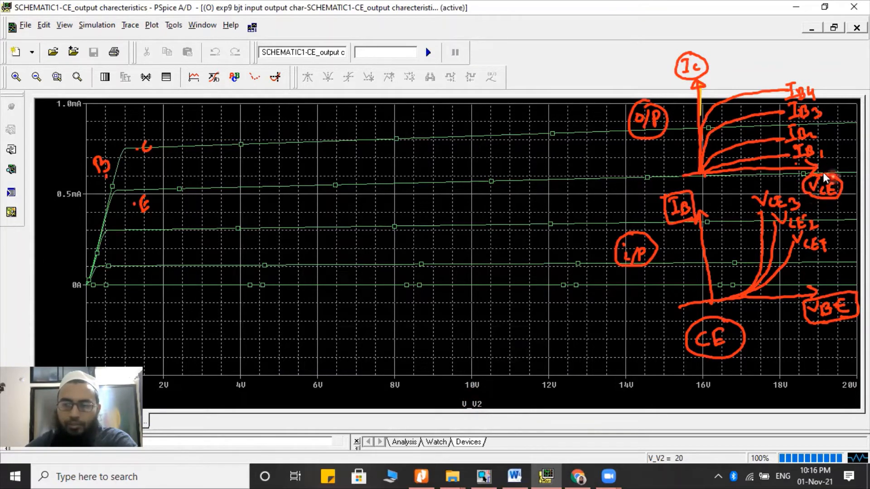
Change the plot's X-axis variable to the collector voltage V(Q1:c)
double_click(472, 383)
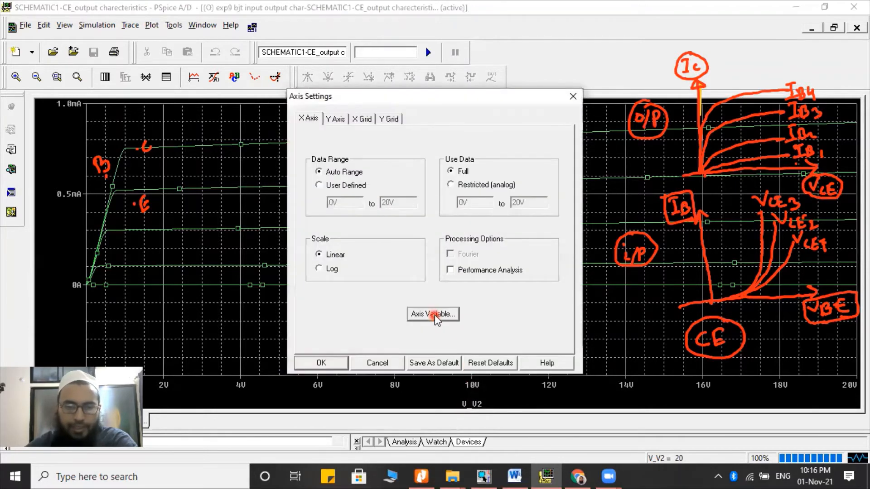
left_click(434, 314)
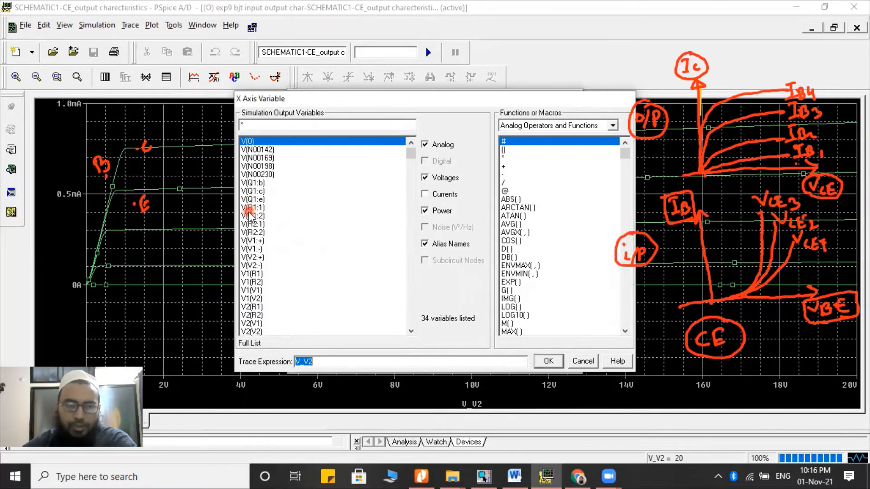
left_click(260, 191)
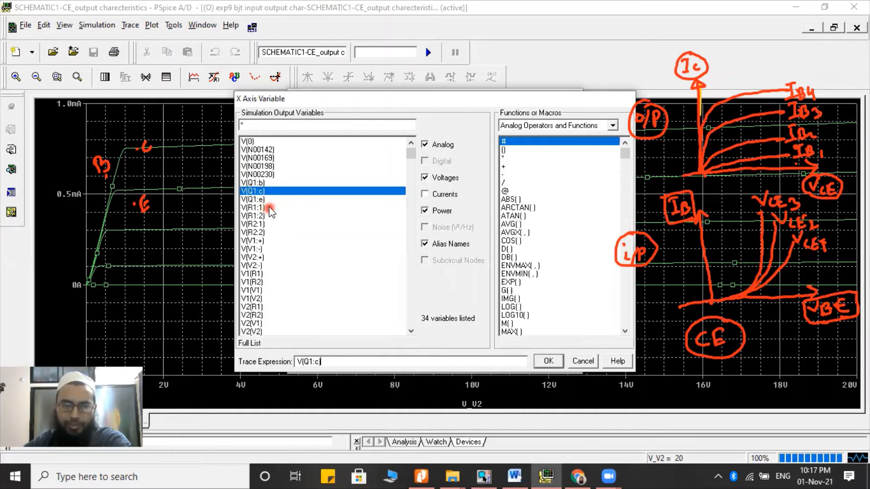
left_click(549, 362)
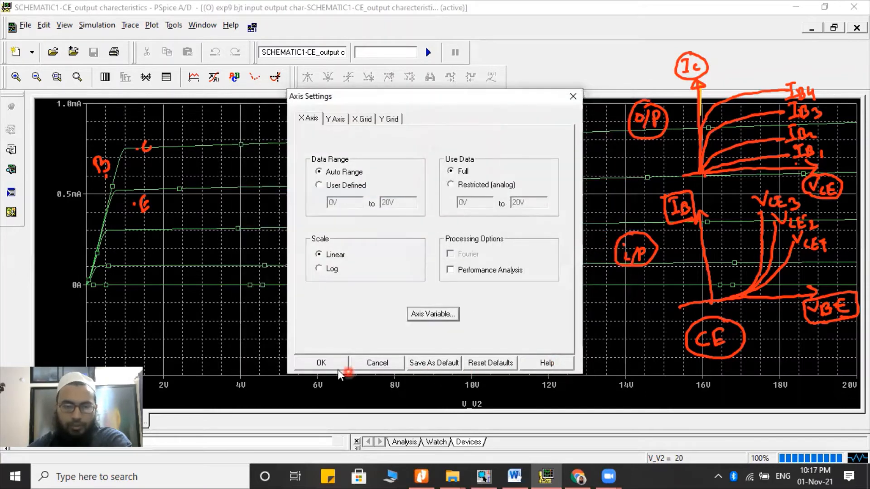
left_click(316, 363)
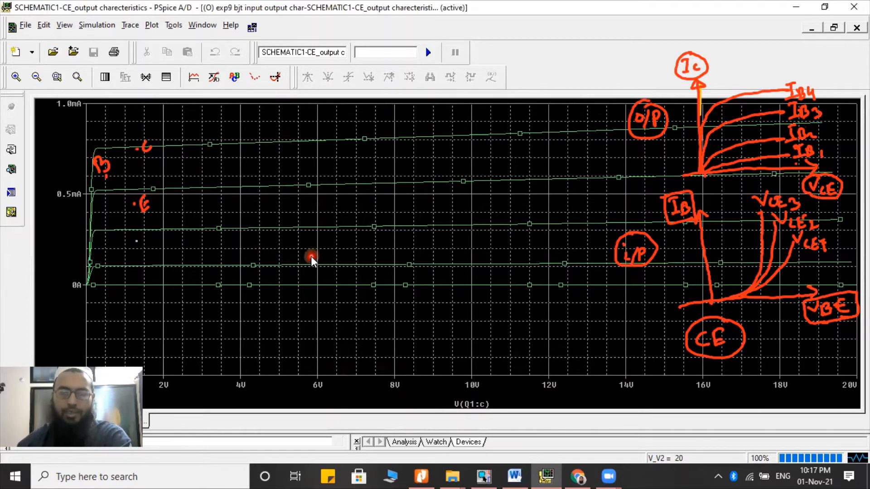
Give the X axis a user-defined data range from 0V to 50V
double_click(395, 384)
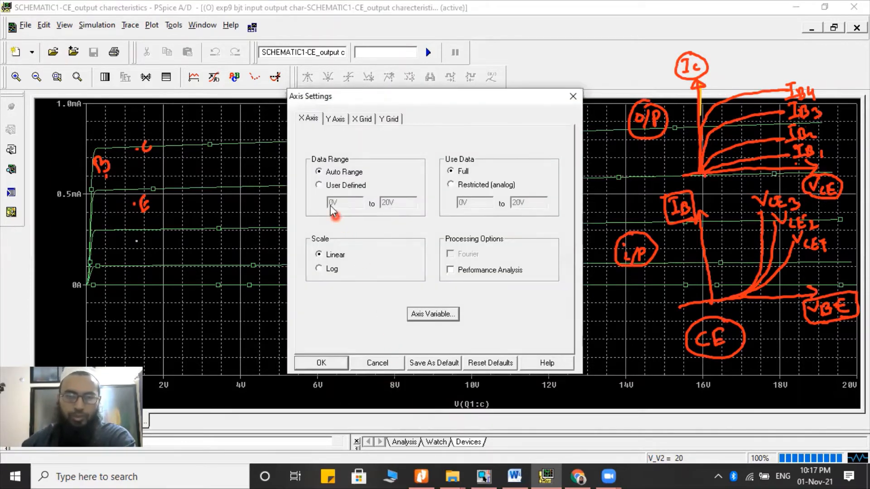
left_click(320, 185)
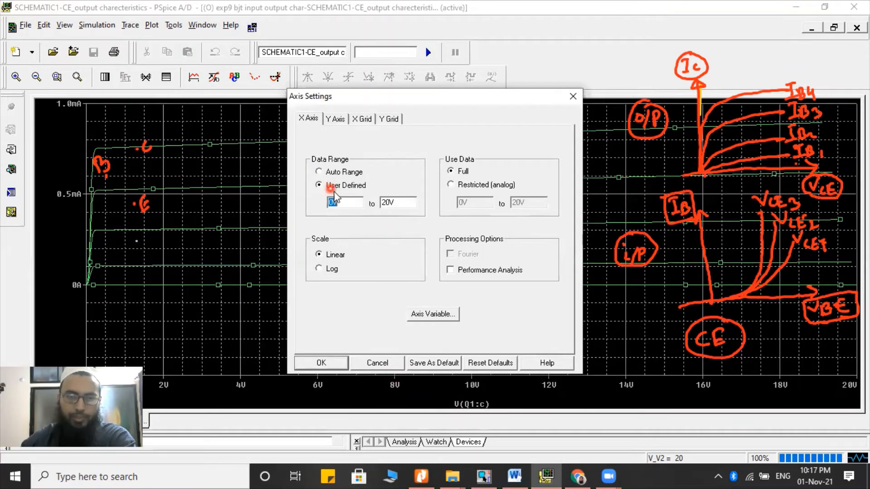
left_click(390, 201)
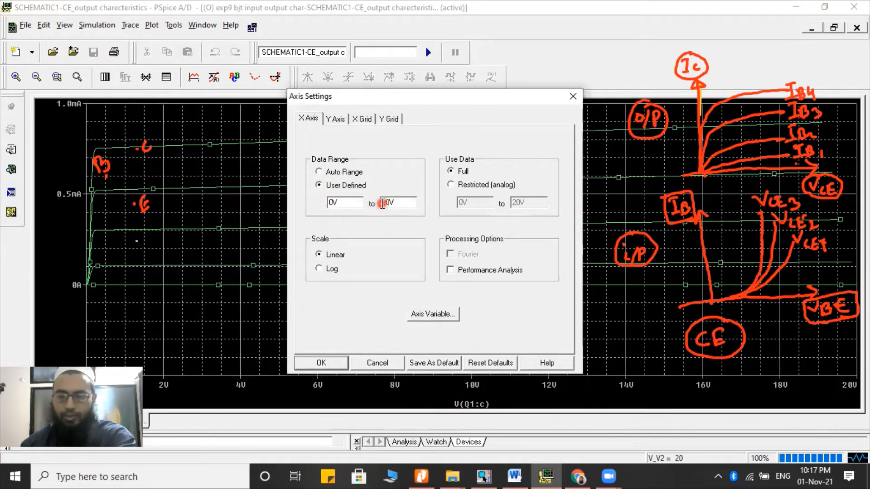
key("Return")
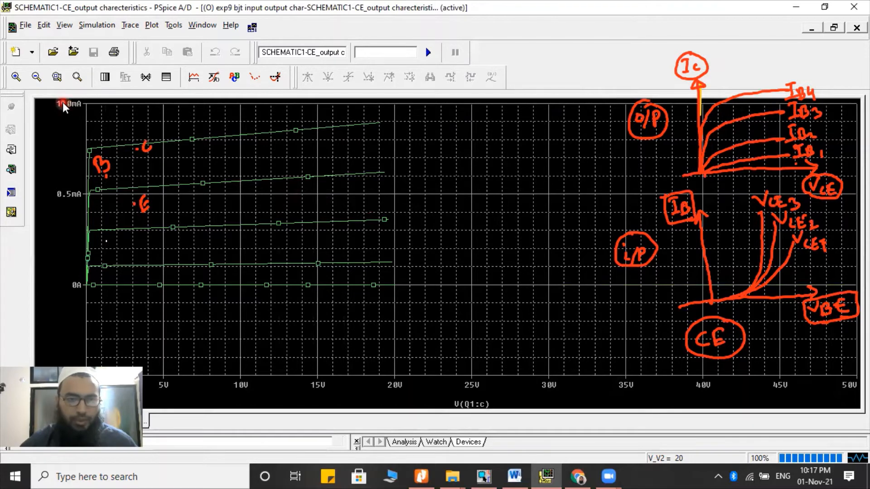
Give the Y axis a user-defined data range from -500uA to 1.5mA
double_click(65, 190)
left_click(320, 185)
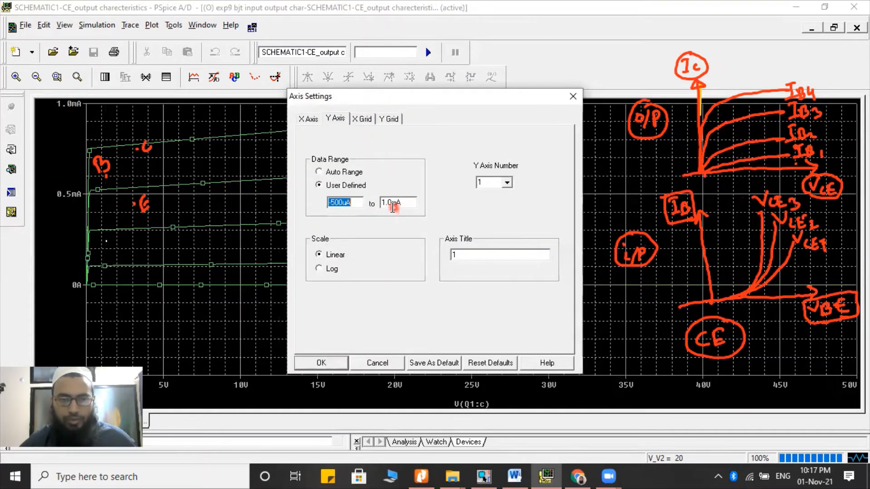
left_click(390, 202)
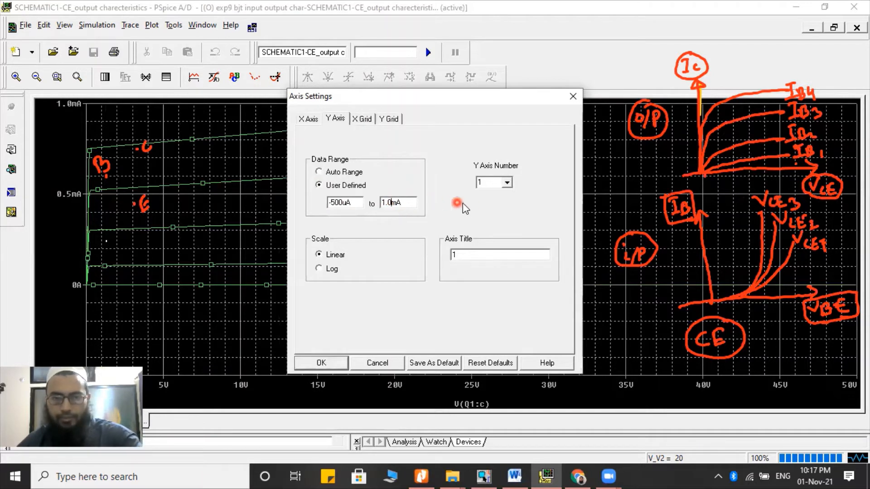
key("BackSpace")
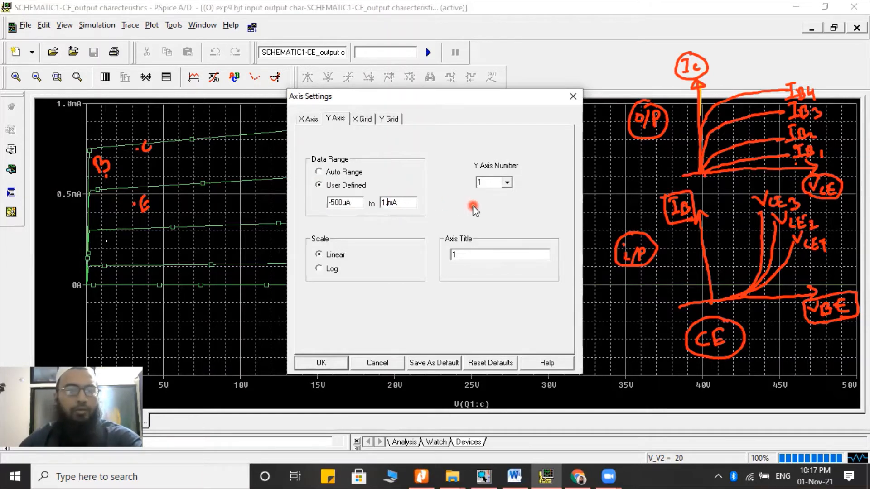
left_click(330, 361)
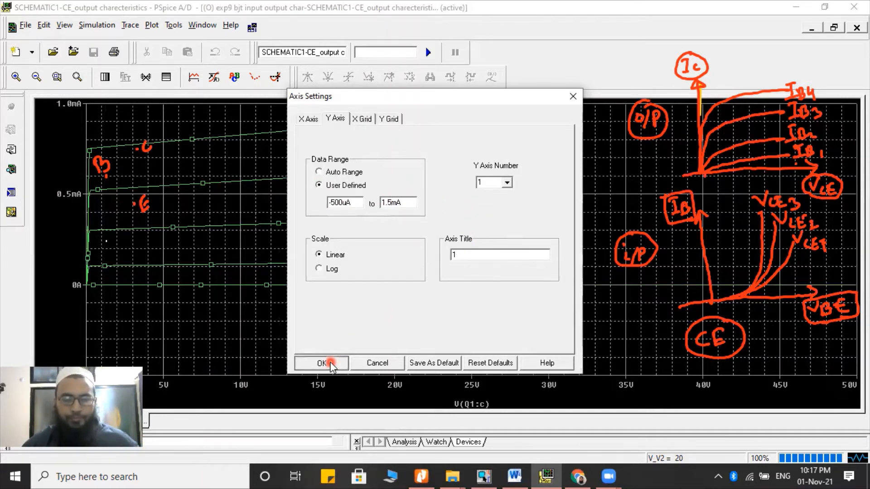
Apply a thicker line width to the IC(Q1) trace through its properties and deselect the curves
right_click(238, 197)
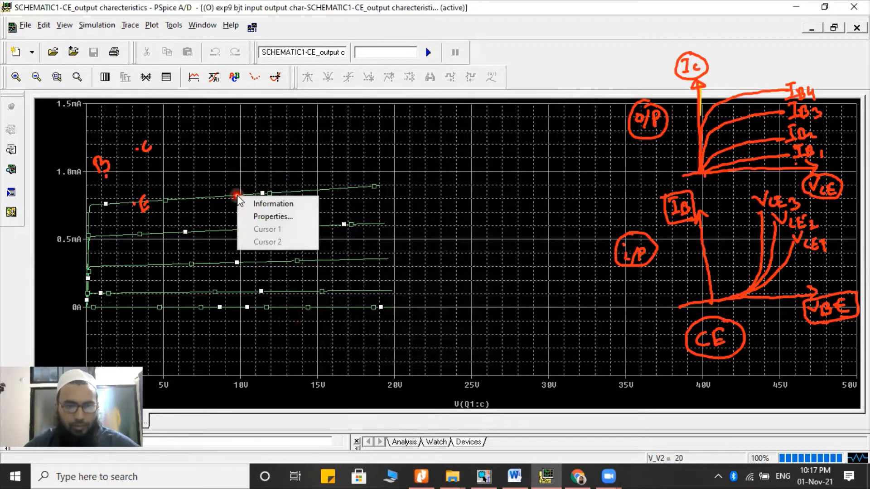
left_click(268, 216)
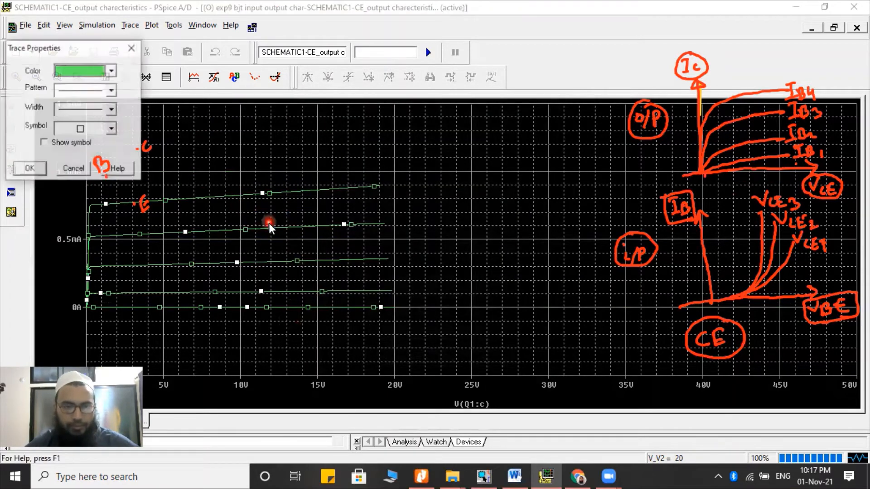
left_click(110, 109)
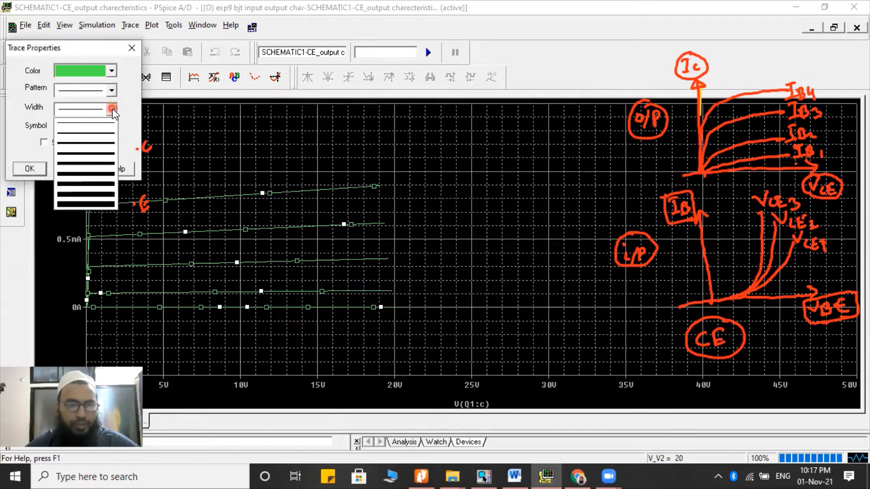
left_click(75, 168)
left_click(38, 169)
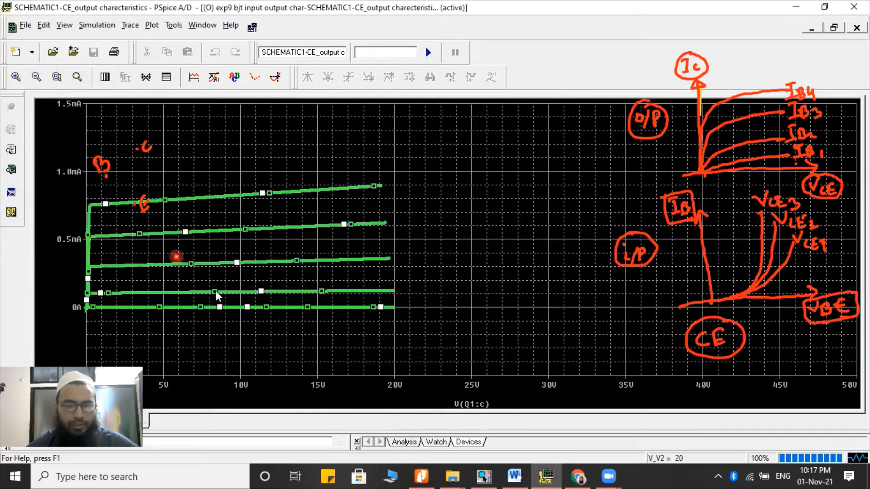
left_click(284, 341)
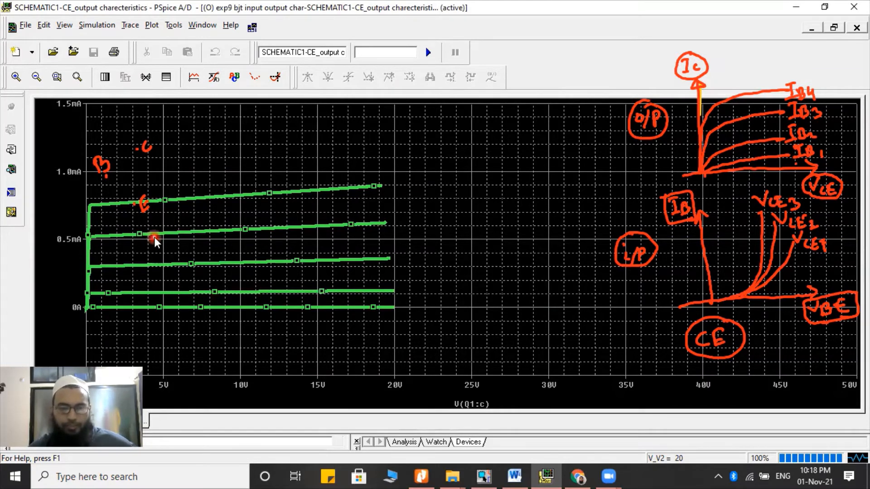
Switch to Orcad Capture and review the primary and secondary sweep settings of the CE output profile alongside its plot
left_click(484, 476)
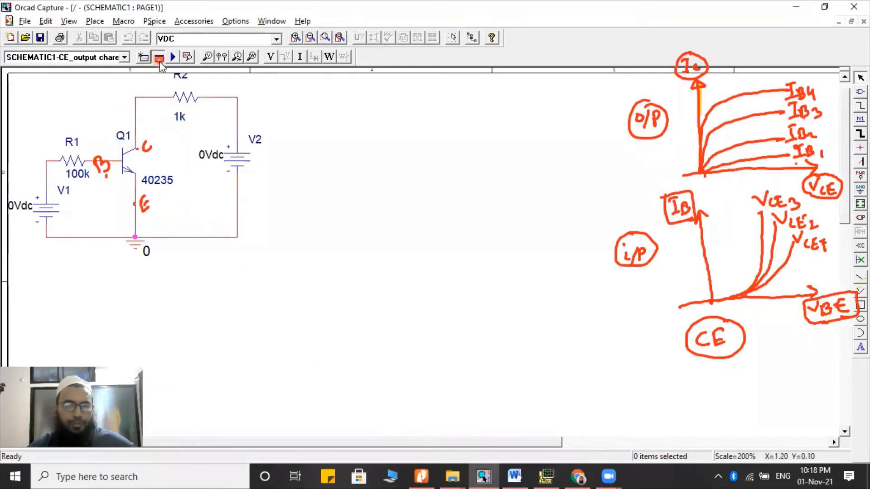
left_click(158, 57)
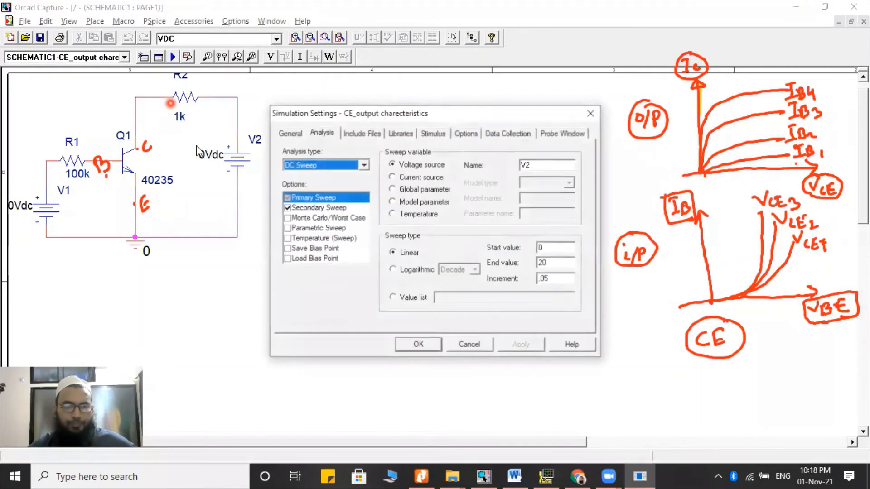
left_click(310, 209)
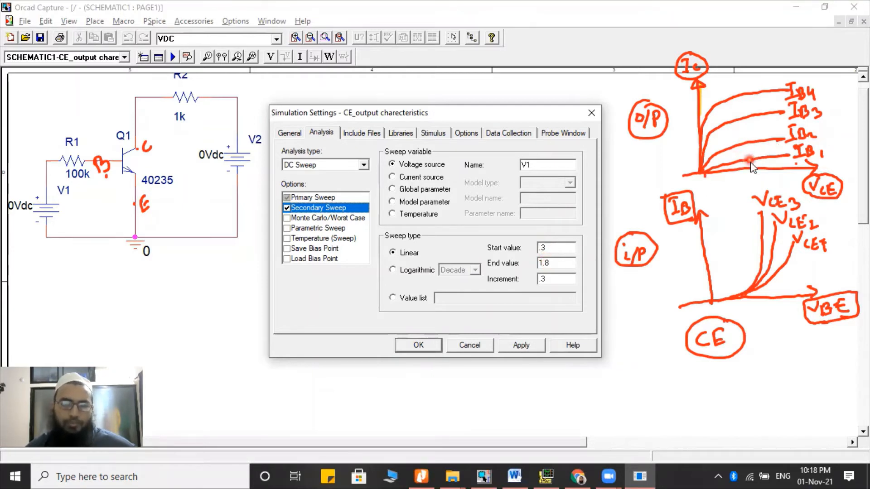
left_click(550, 250)
left_click(520, 258)
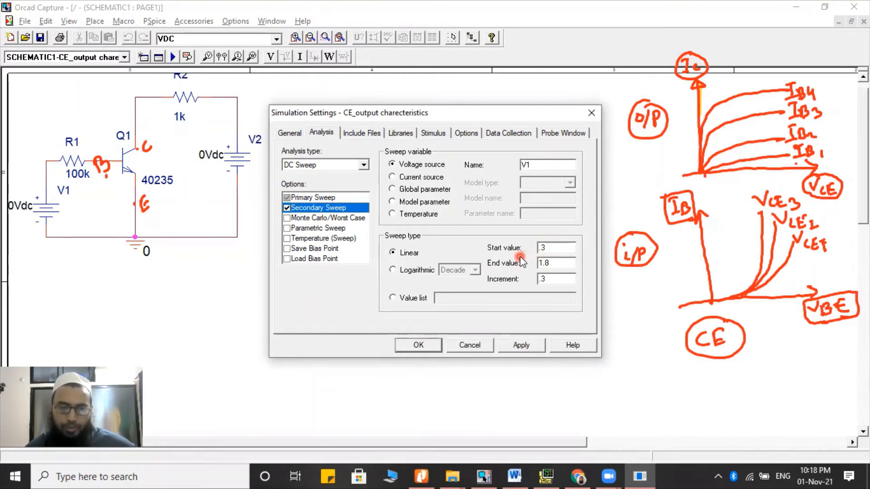
left_click(562, 250)
left_click(558, 278)
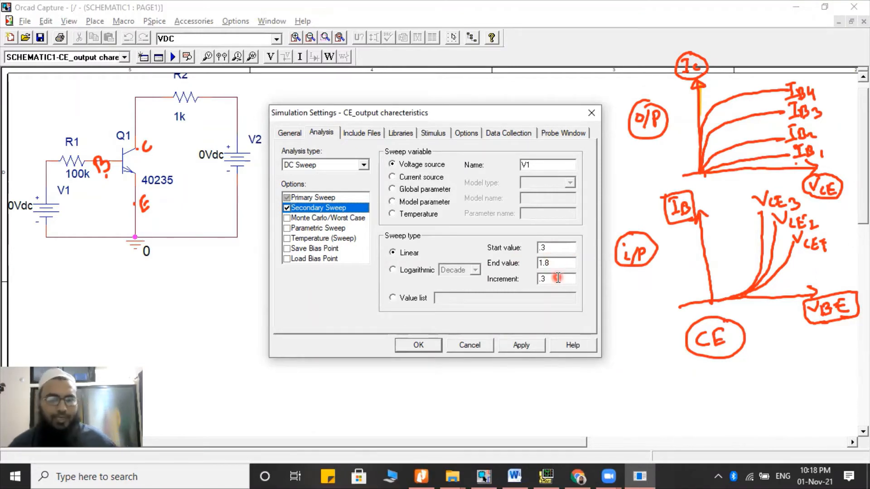
left_click(557, 265)
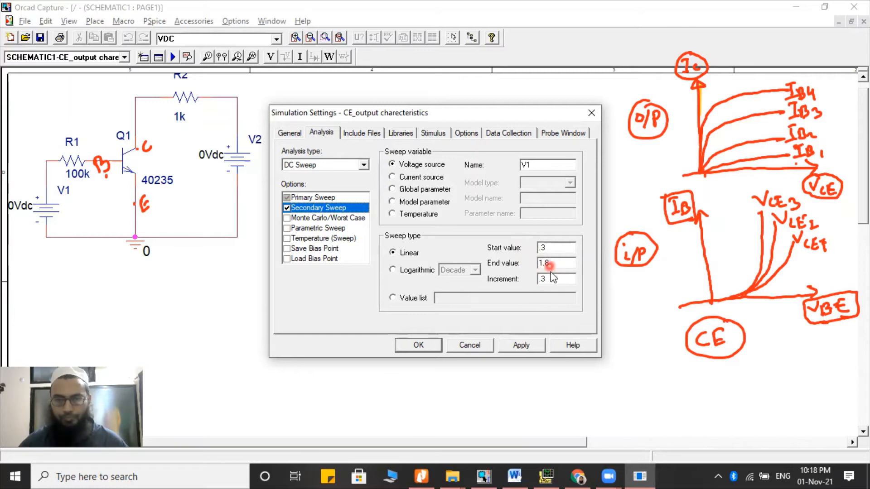
left_click(302, 198)
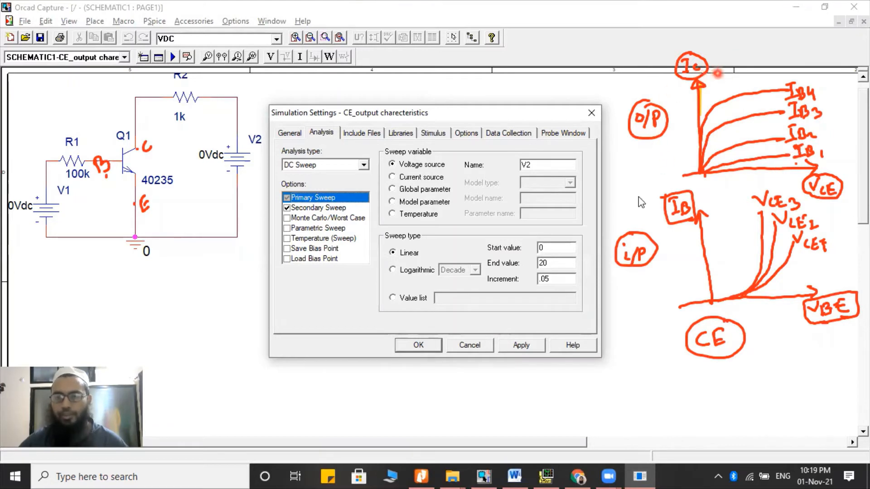
left_click(422, 345)
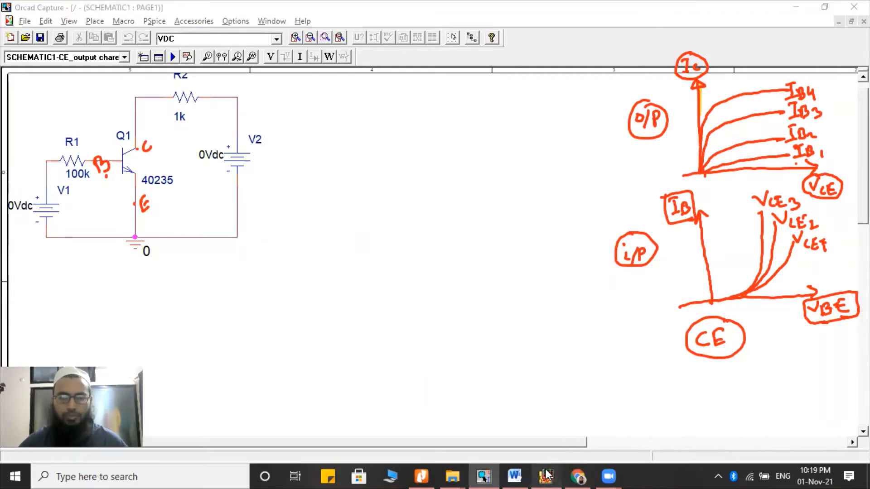
left_click(546, 475)
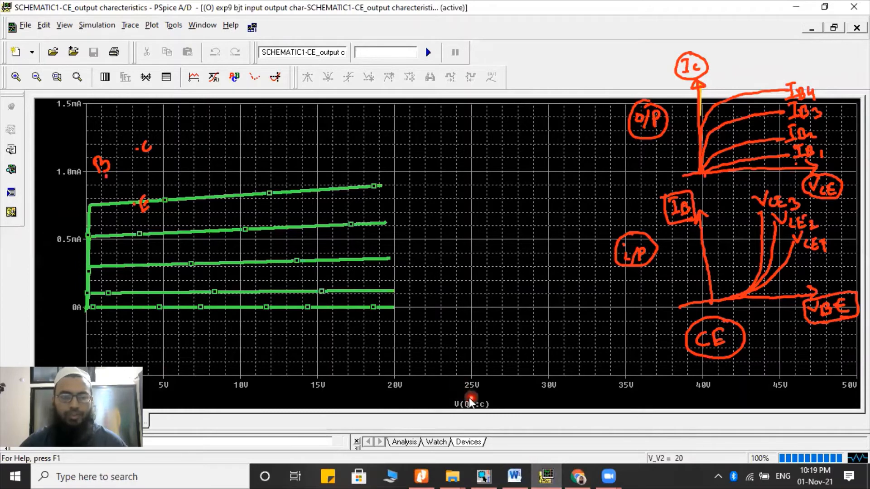
left_click(482, 476)
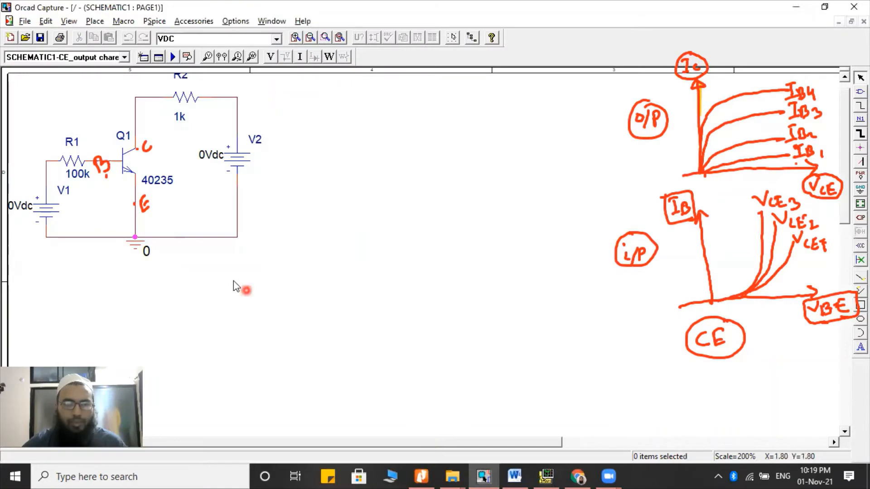
Make the CE_Input Characteristics simulation profile active and open its primary DC sweep settings
left_click(127, 58)
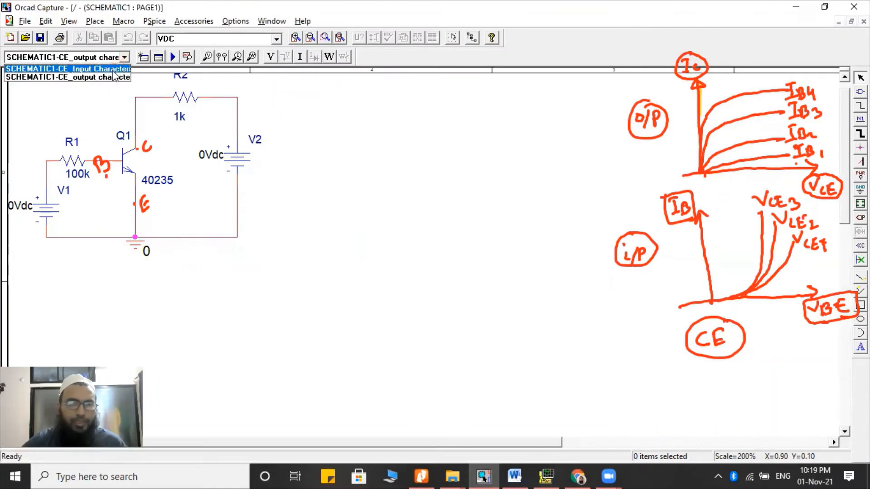
left_click(113, 71)
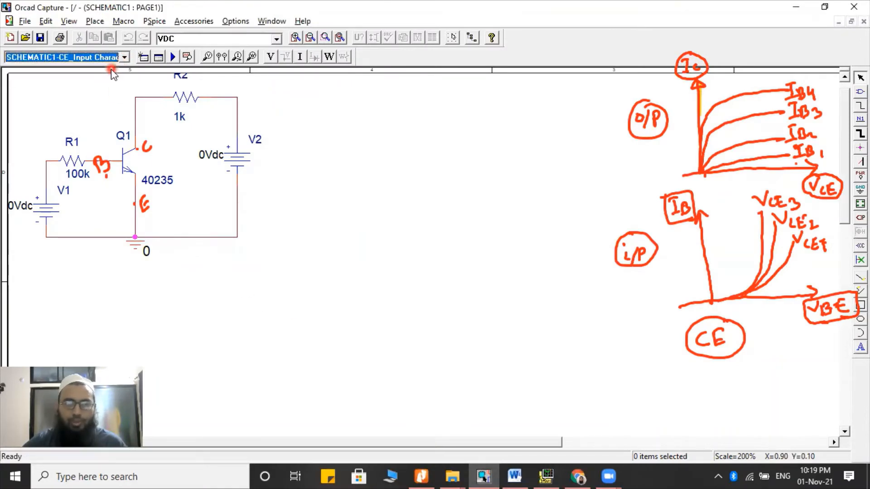
left_click(158, 58)
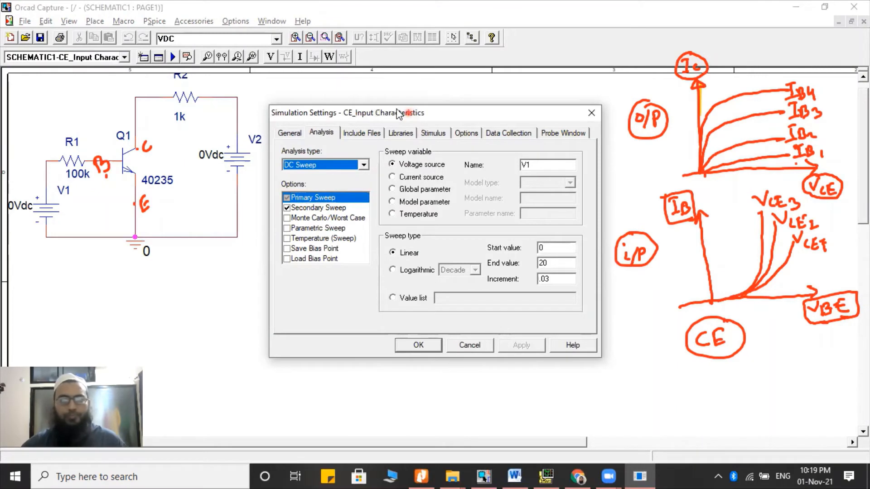
left_click_drag(398, 113, 346, 99)
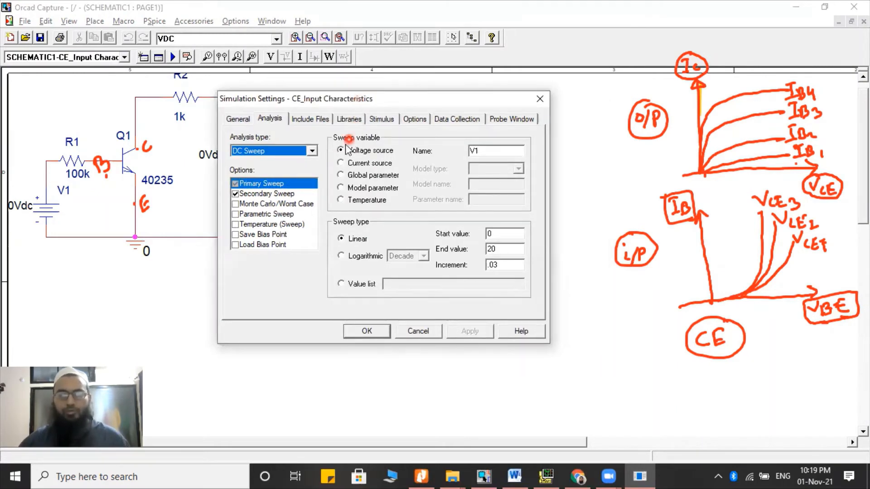
left_click(287, 186)
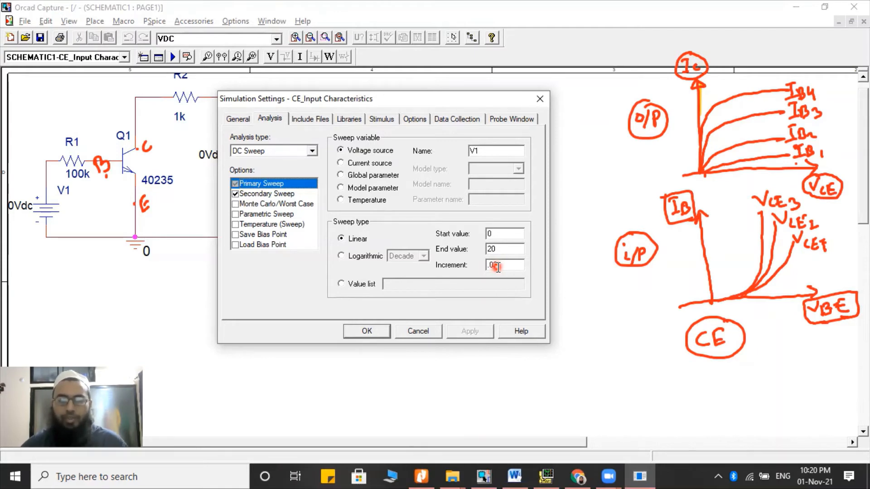
Apply a linear secondary sweep of voltage source V2 with start value 4, end value 100 and increment 20
left_click(275, 194)
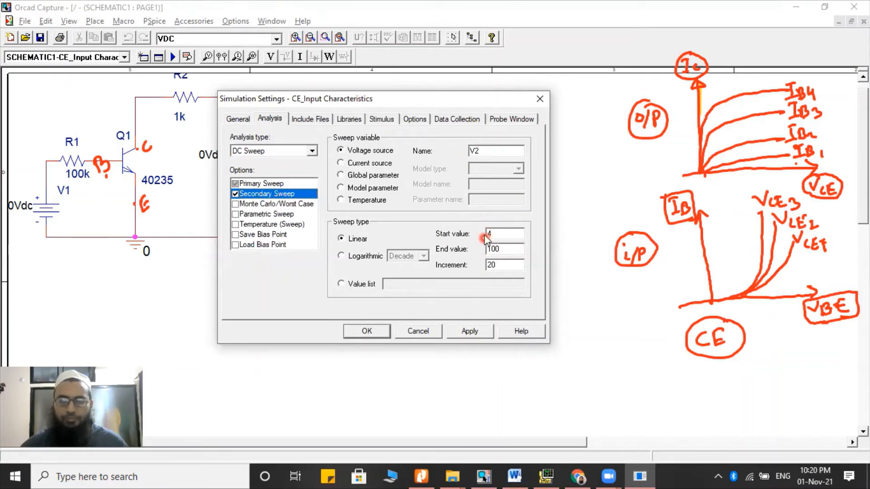
type("4")
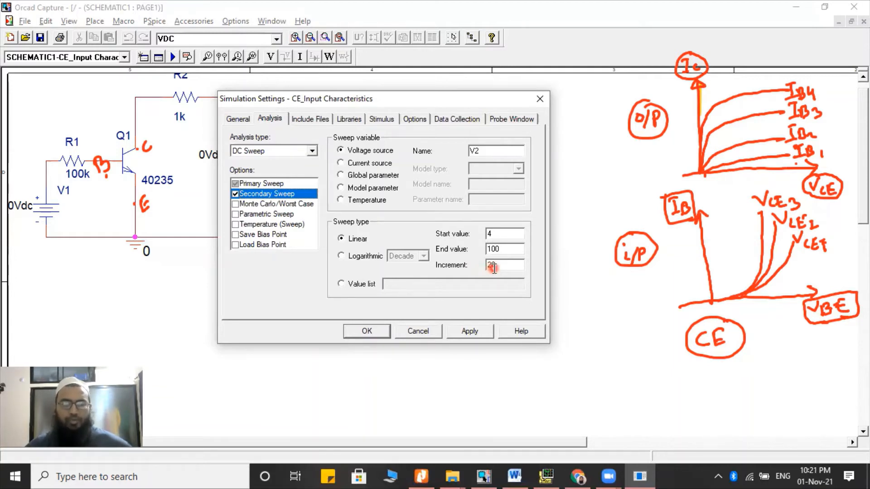
left_click(469, 331)
left_click(354, 333)
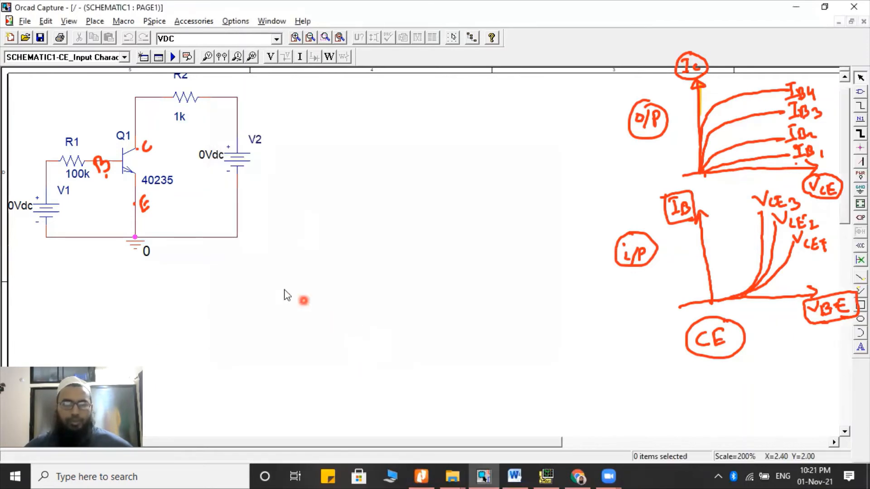
Run the input-characteristics simulation and add the base current trace IB(Q1) to the plot
left_click(172, 56)
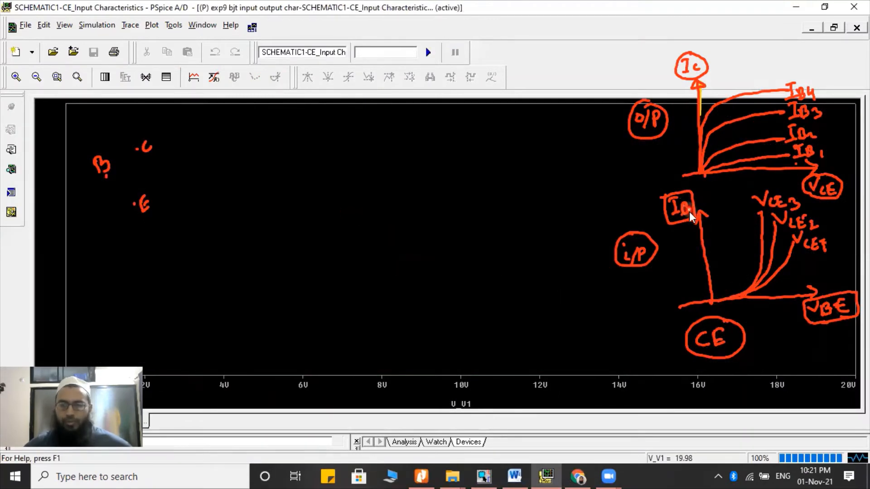
left_click(193, 78)
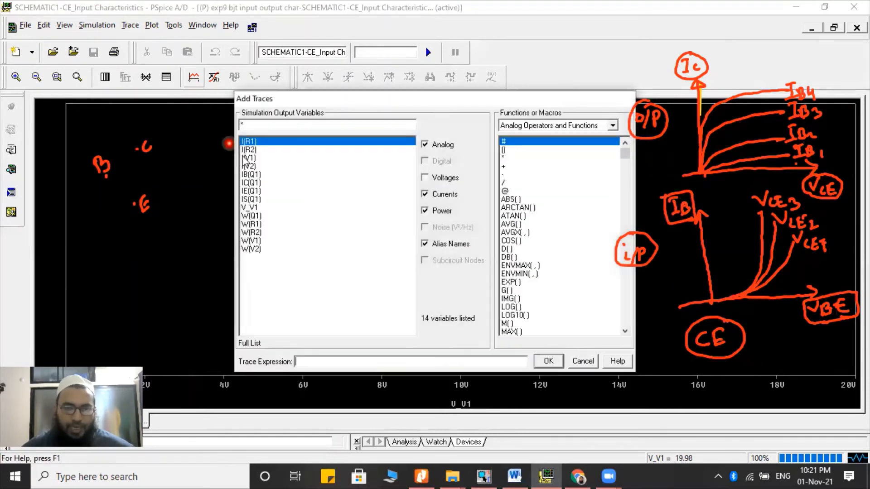
left_click(257, 175)
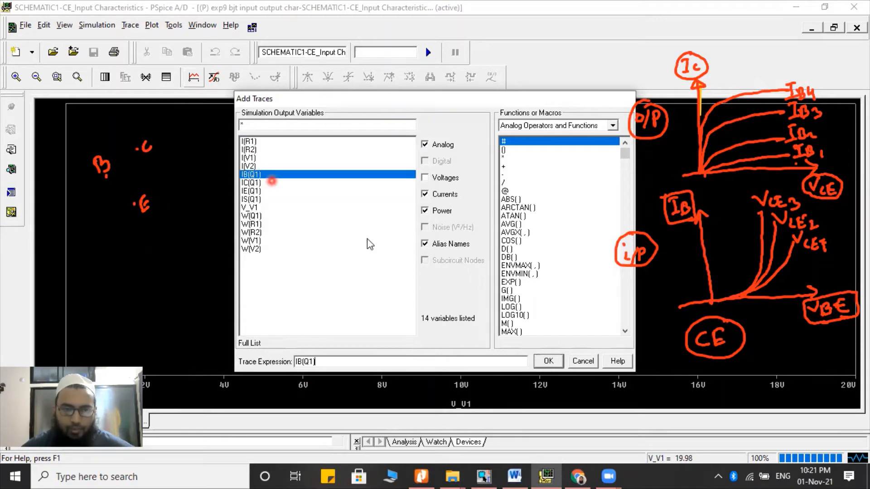
left_click(547, 362)
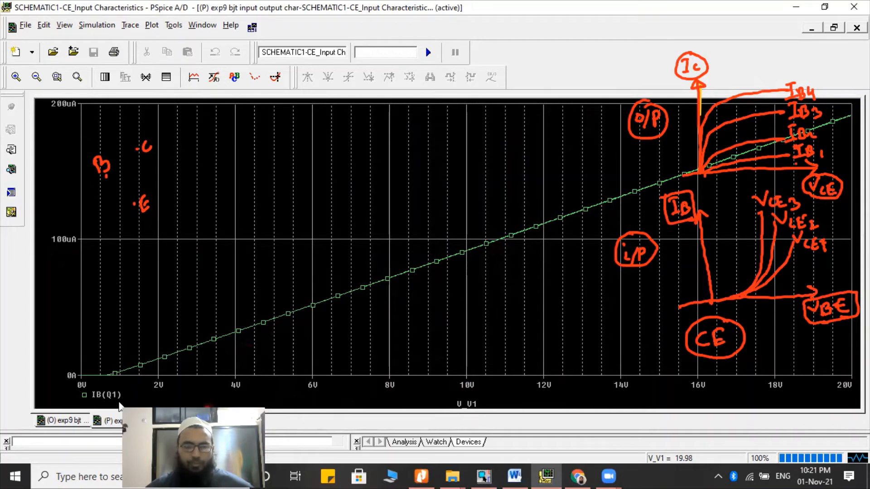
Change the plot's X-axis variable to the base voltage V(Q1:b)
double_click(467, 385)
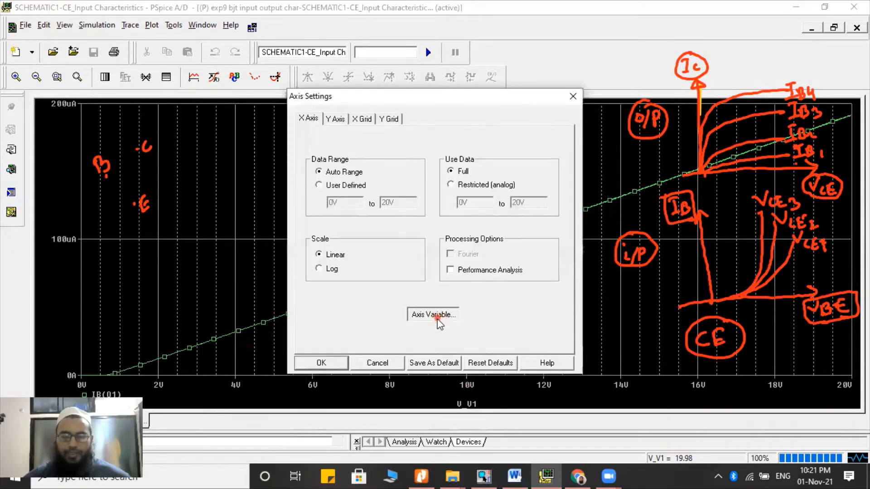
left_click(436, 316)
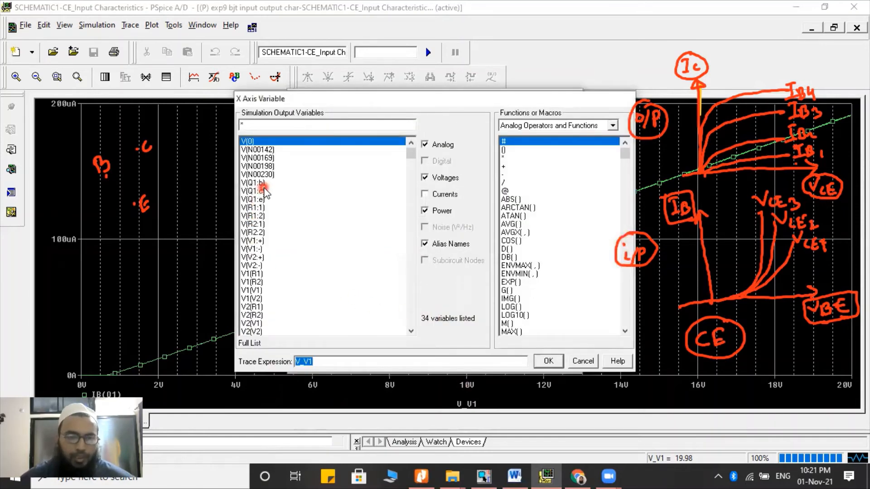
left_click(257, 183)
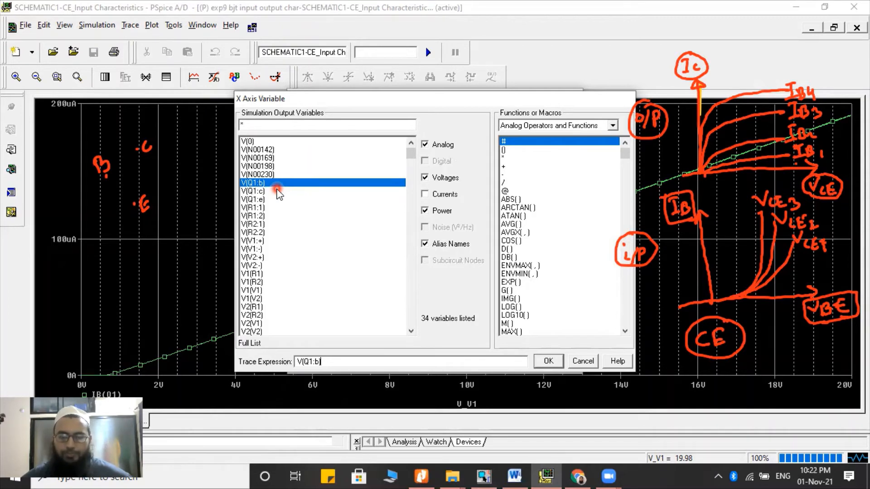
left_click(548, 361)
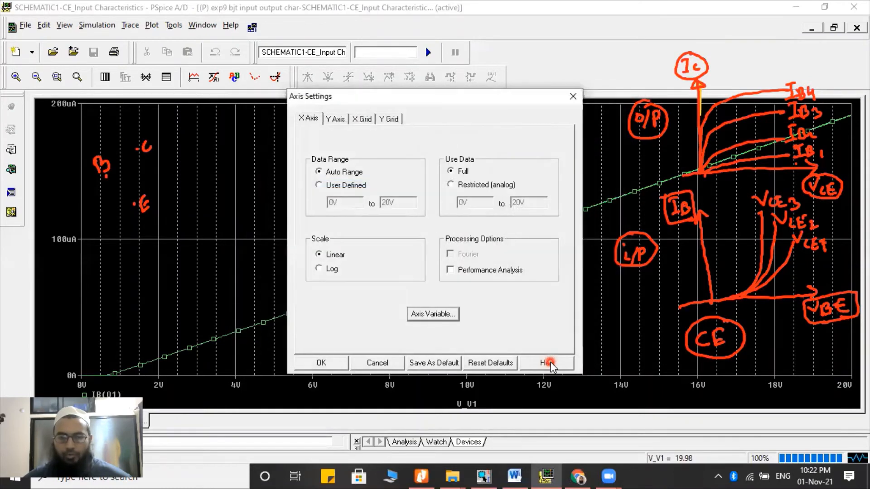
left_click(326, 362)
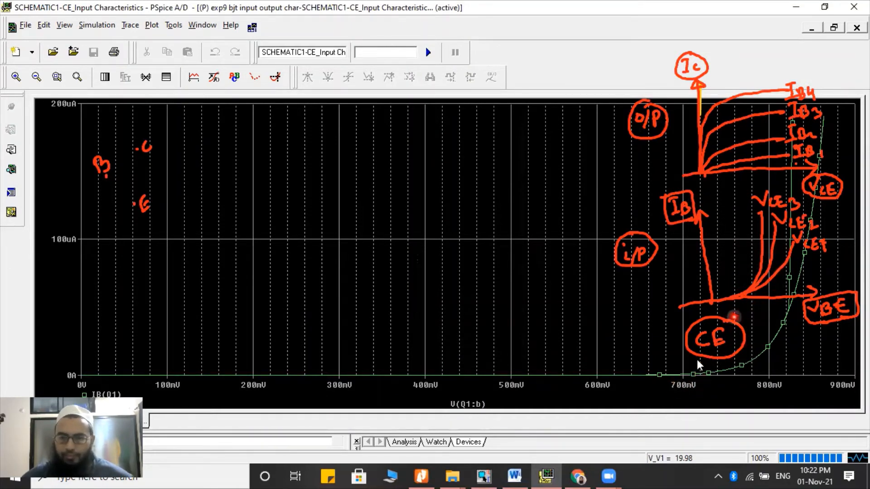
Give the X axis a user-defined data range from 0V to 1500mV
left_click(680, 388)
double_click(679, 387)
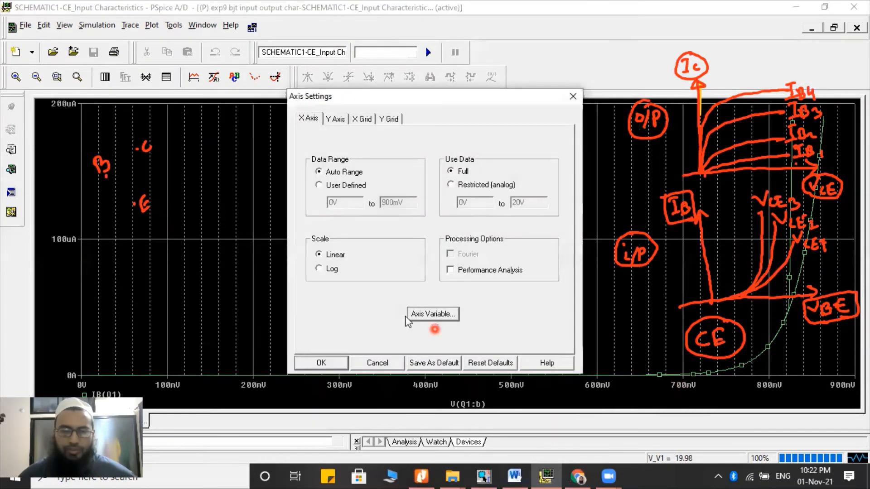
left_click(318, 185)
left_click(388, 203)
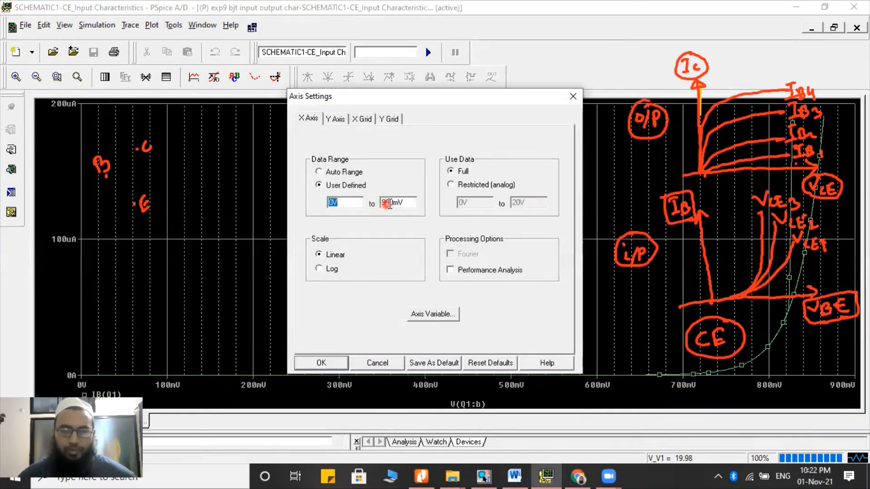
key("BackSpace")
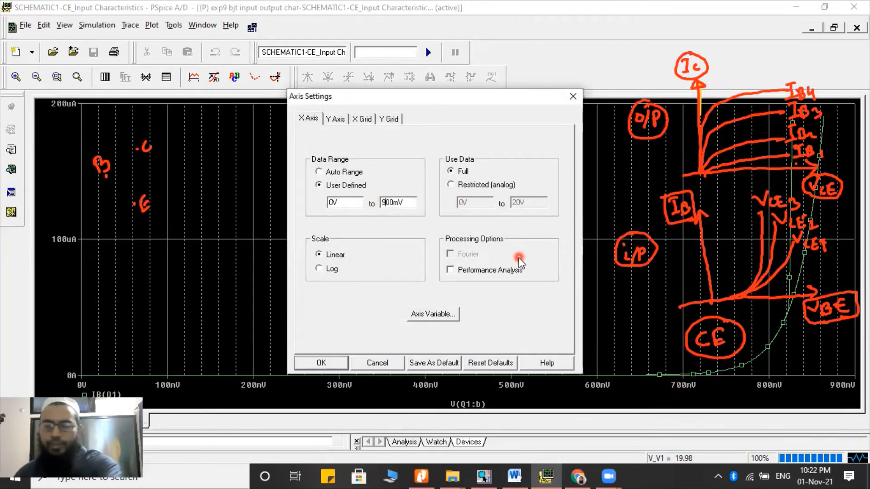
type("15")
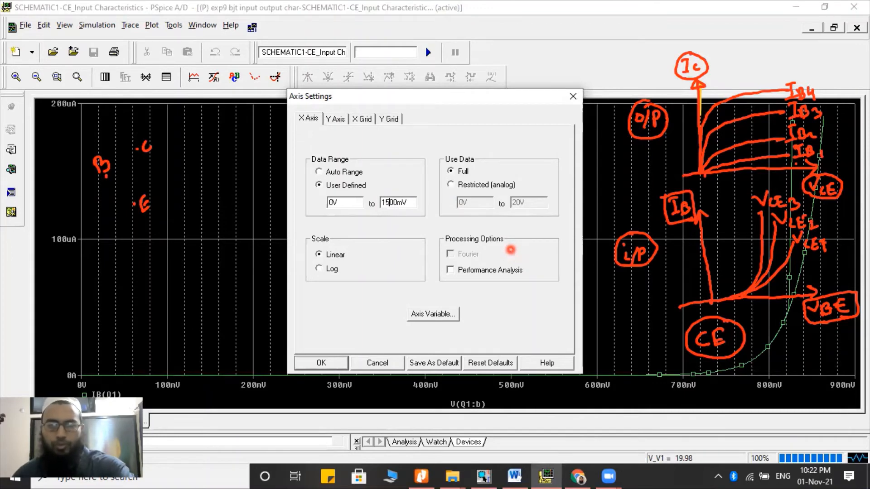
key("Return")
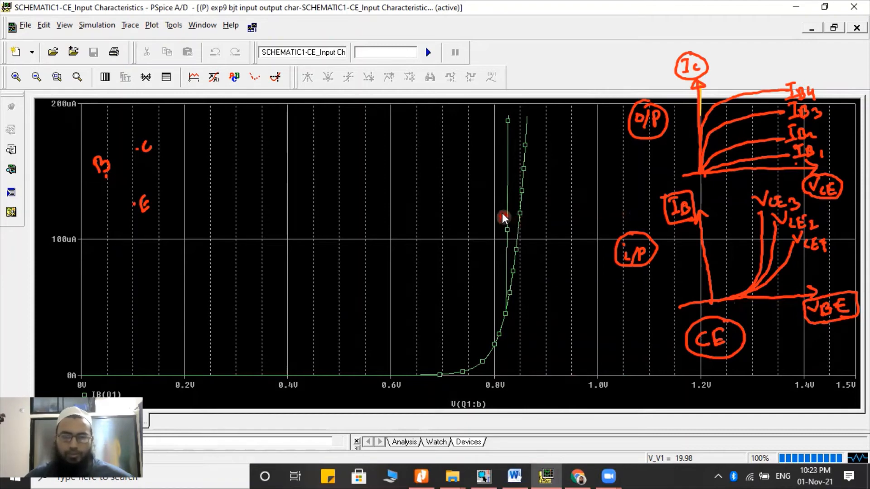
Add the collector current trace IC(Q1) to the input-characteristics plot
left_click(198, 81)
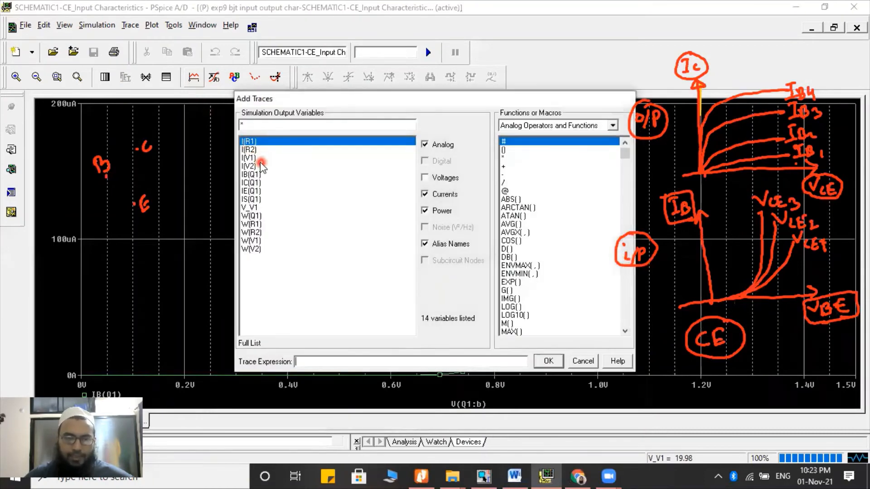
left_click(253, 182)
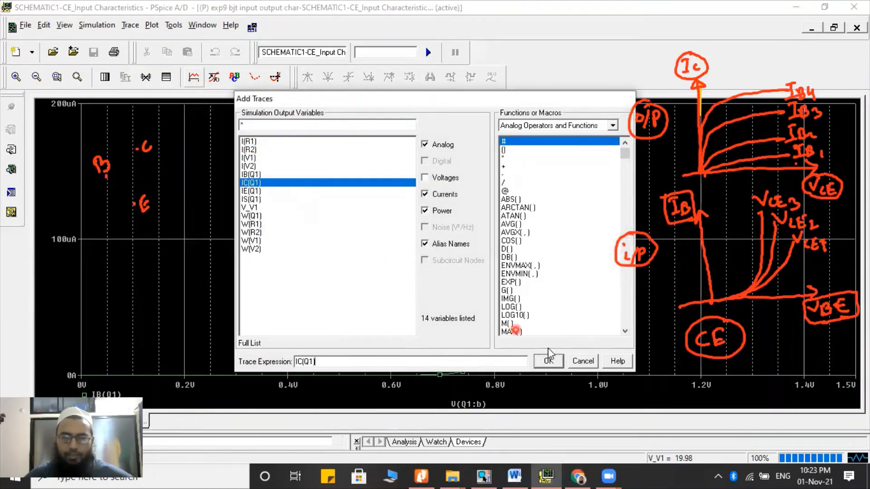
left_click(548, 362)
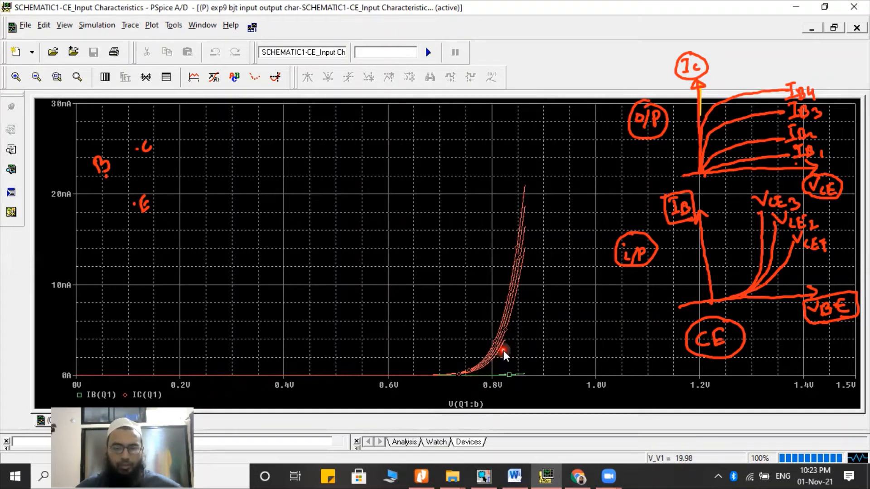
Delete the collector current trace IC(Q1) from the input-characteristics plot
left_click(144, 395)
key("Delete")
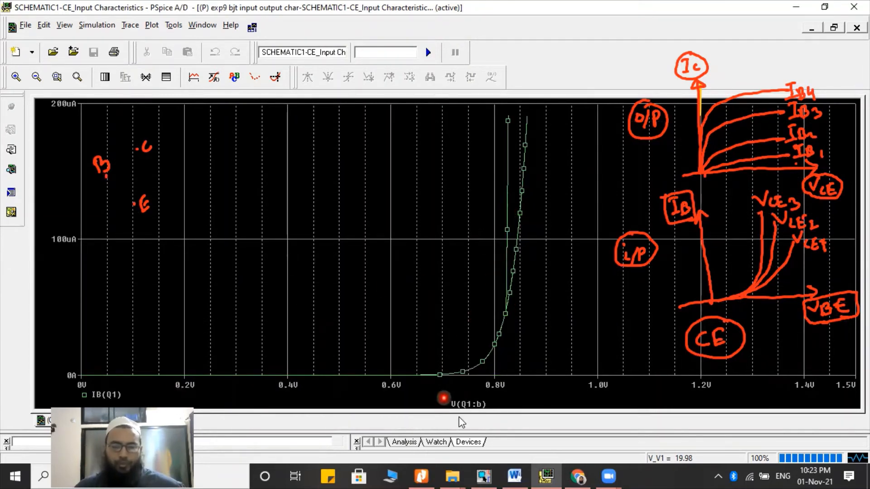
Switch to the schematic in OrCAD Capture and set base resistor R1 to 10k
left_click(484, 476)
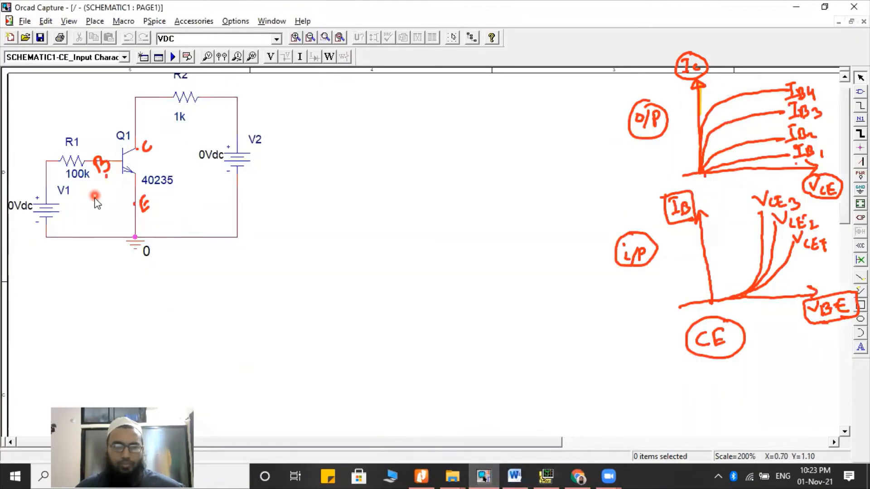
double_click(80, 178)
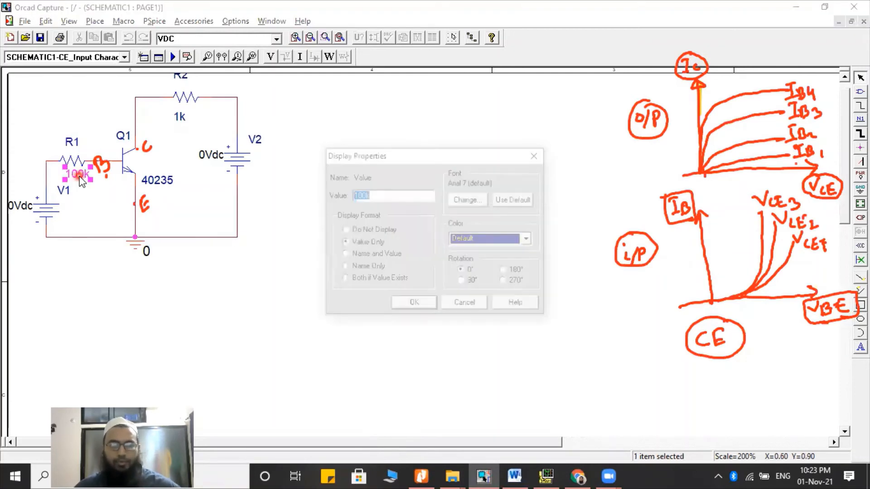
left_click(389, 196)
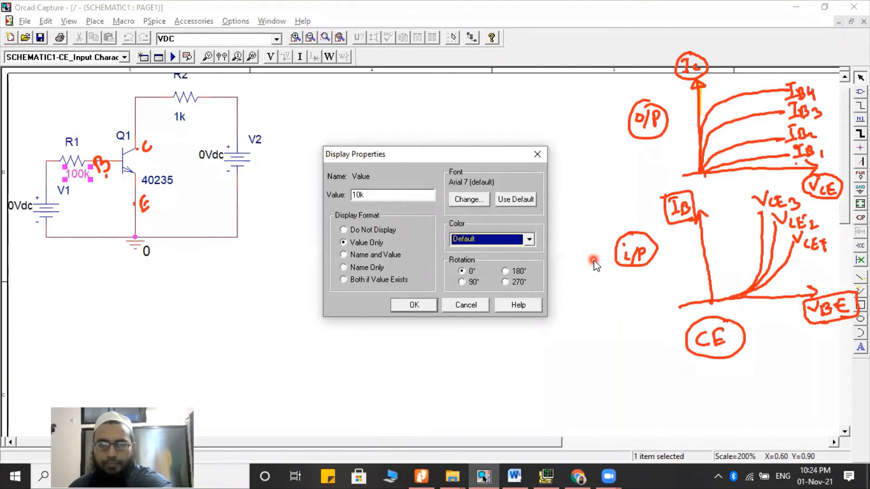
left_click(417, 308)
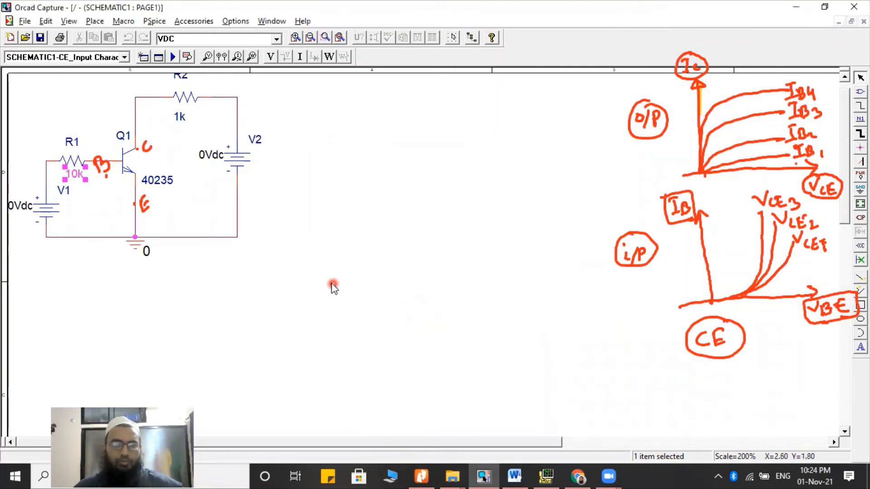
Set the end value of the primary DC sweep of V1 to 30 in the input-characteristics simulation settings
left_click(158, 58)
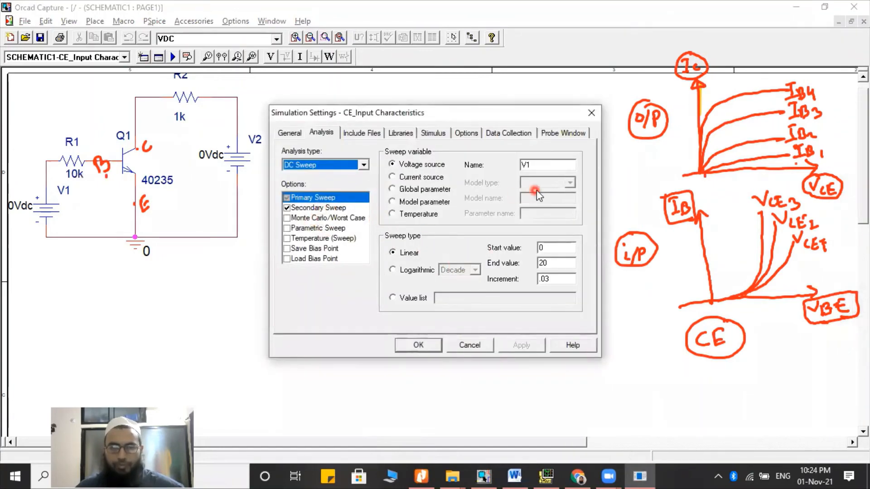
left_click(549, 263)
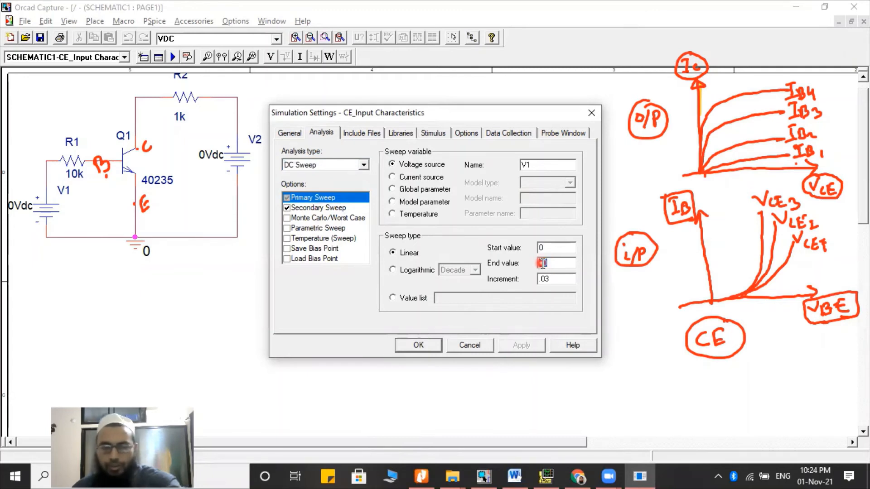
key("BackSpace")
type("30")
left_click(515, 346)
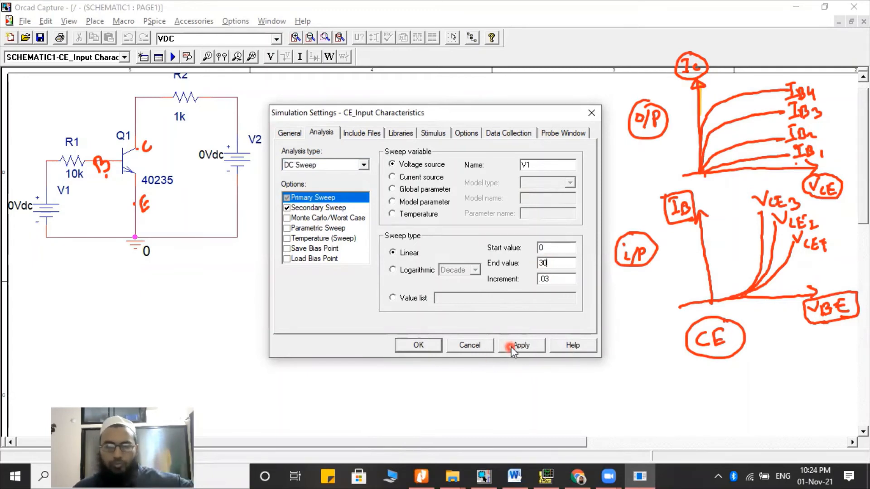
left_click(421, 347)
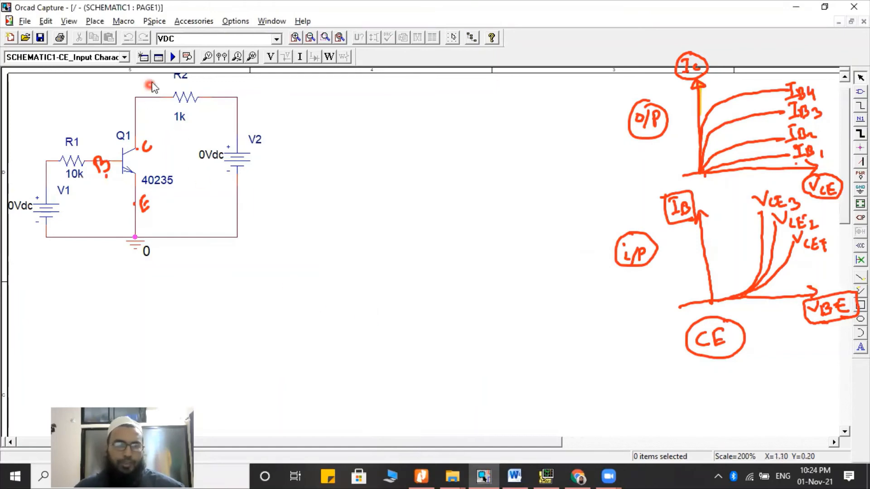
Run the simulation with the updated sweep and add the base current trace IB(Q1) to the plot
left_click(170, 58)
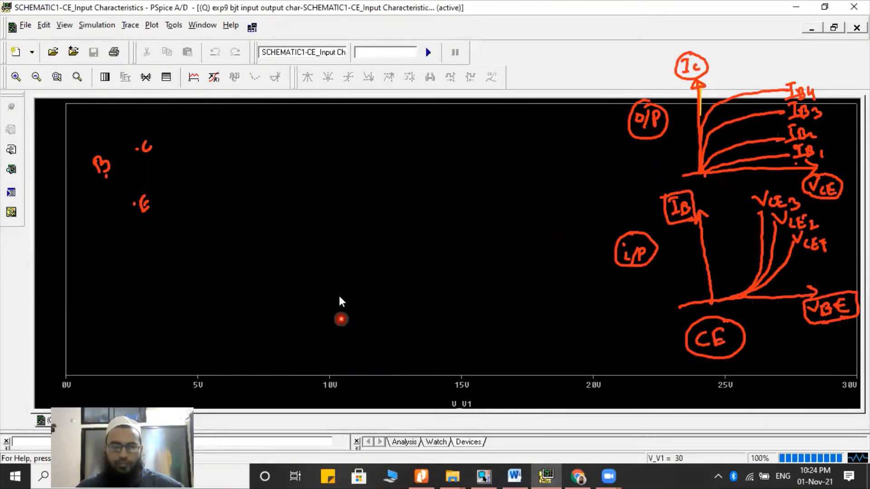
left_click(194, 78)
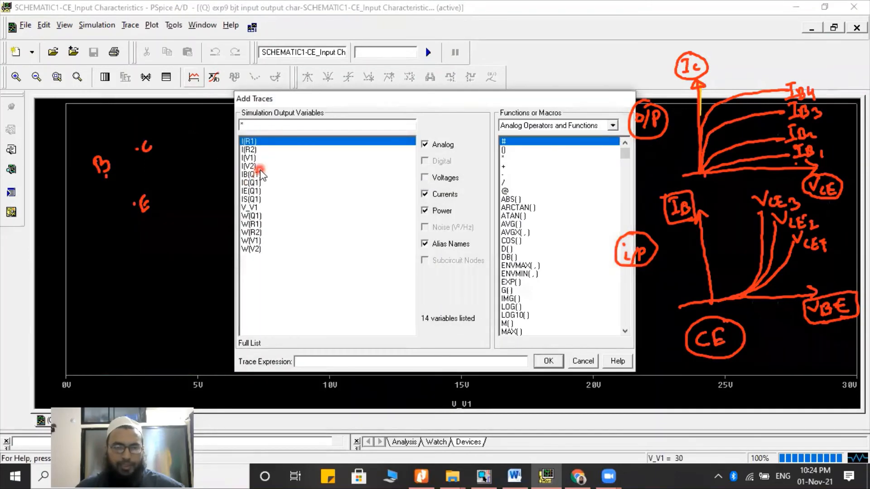
left_click(258, 175)
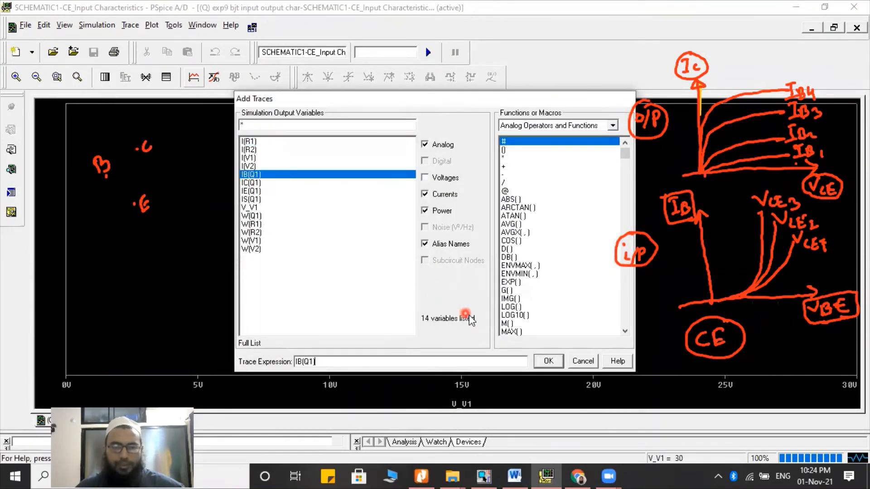
left_click(549, 361)
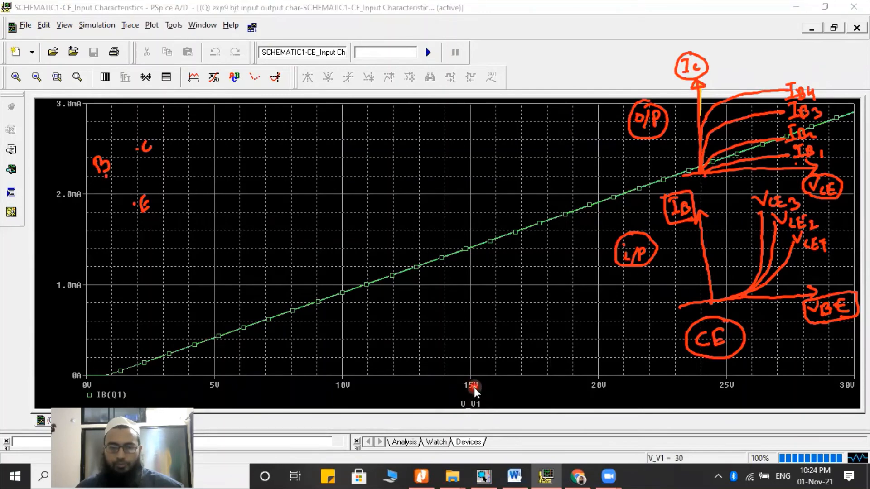
Change the X-axis variable of the new plot to the base voltage V(Q1:b)
double_click(474, 388)
left_click(409, 313)
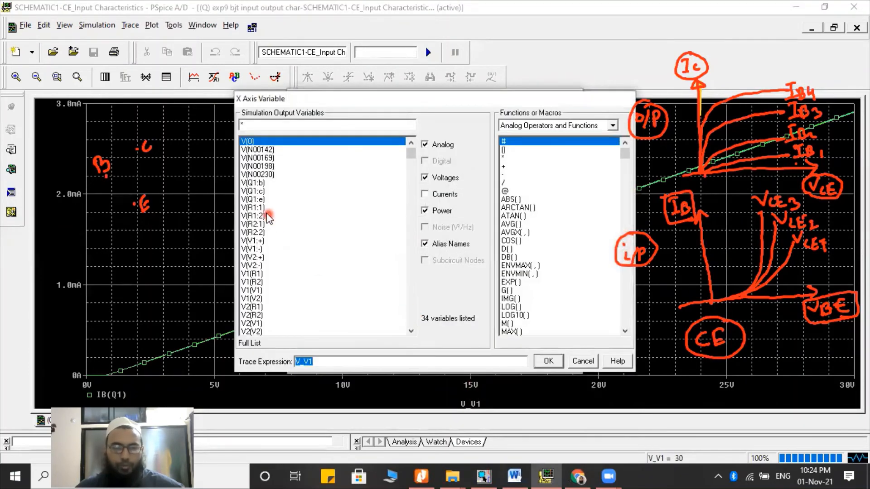
left_click(261, 183)
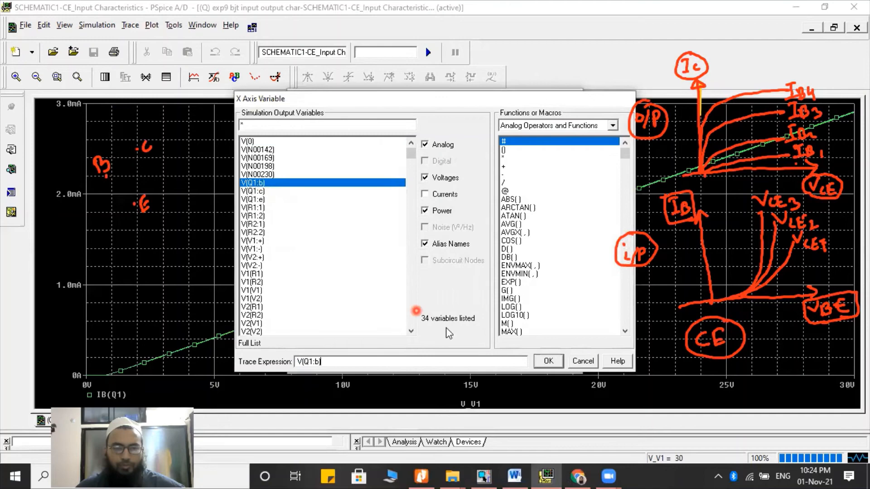
left_click(535, 361)
left_click(346, 364)
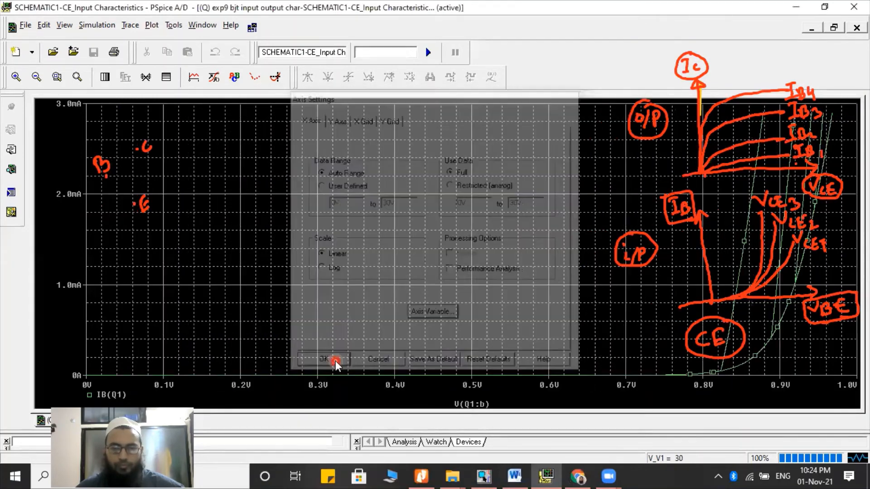
Give the X axis a user-defined data range from 0V to 2.0V
double_click(624, 382)
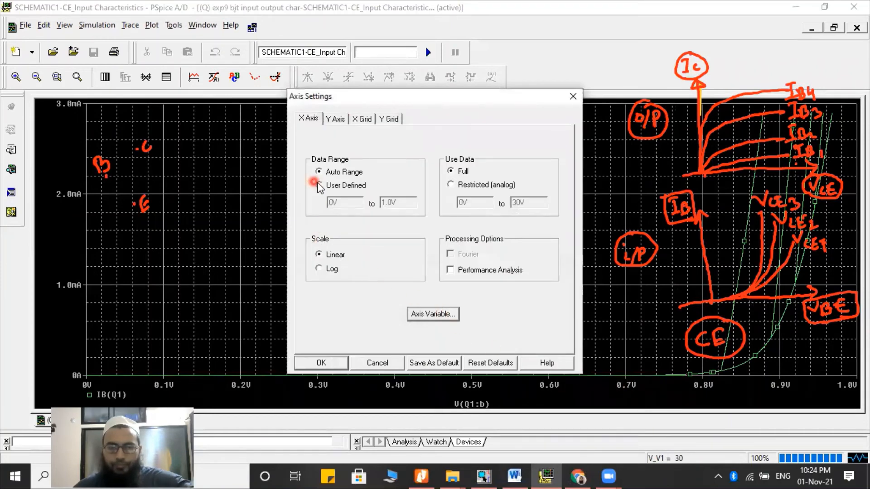
left_click(319, 186)
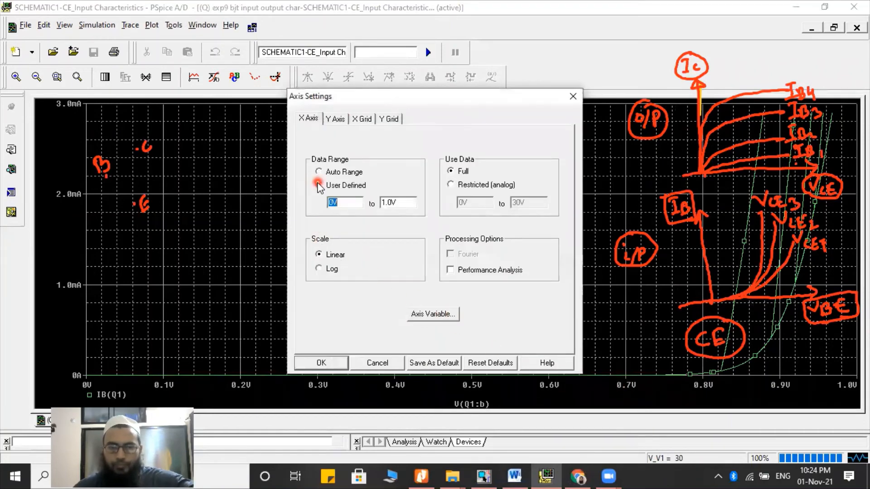
left_click(384, 202)
key("BackSpace")
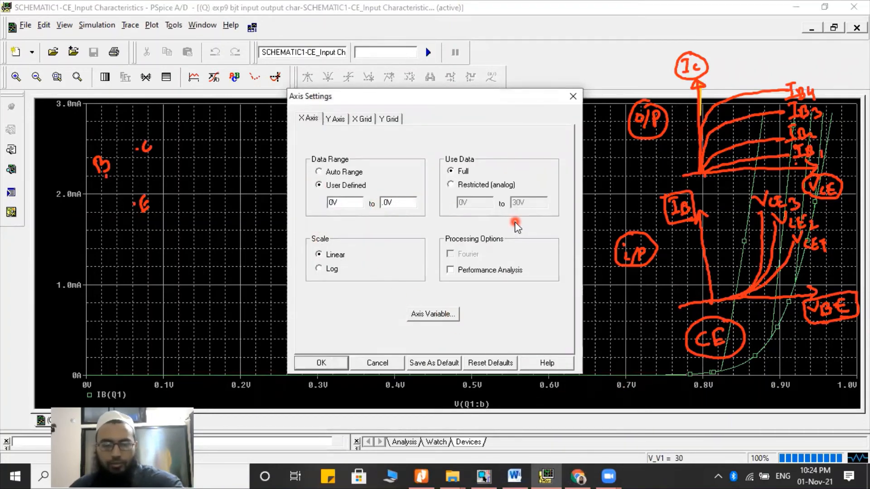
type("2")
key("Return")
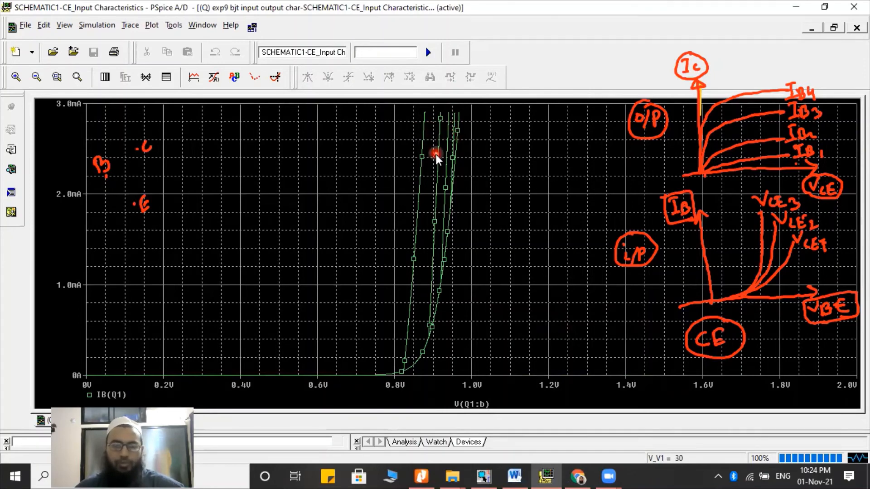
left_click(484, 475)
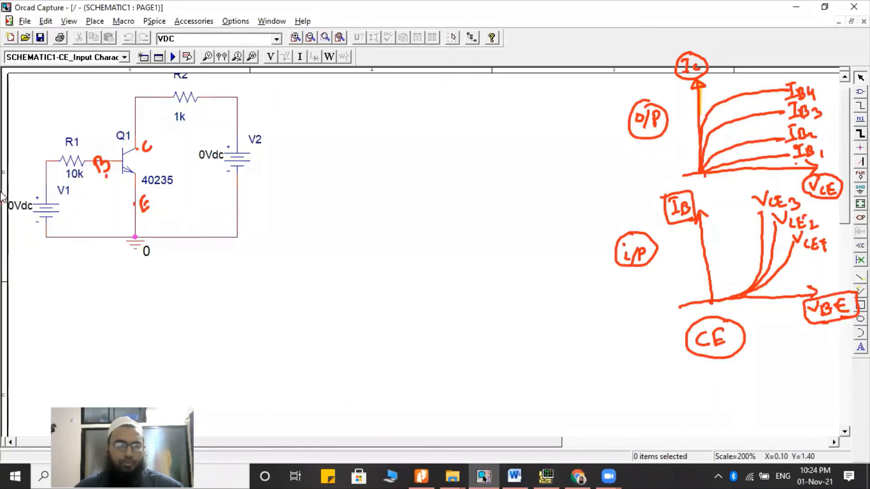
left_click_drag(64, 159, 69, 161)
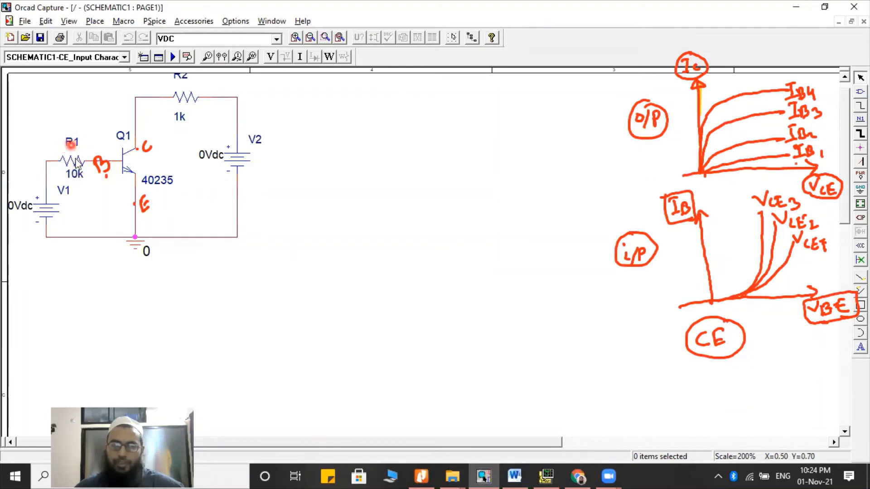
left_click(546, 476)
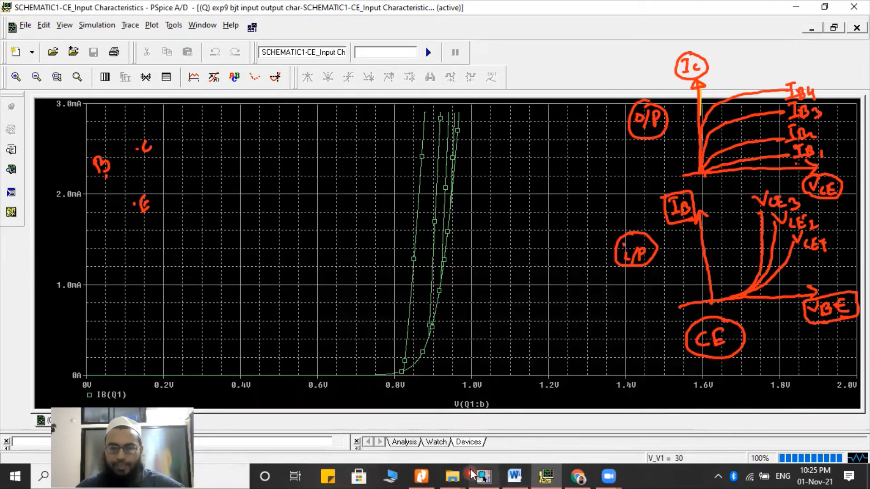
mouse_move(484, 475)
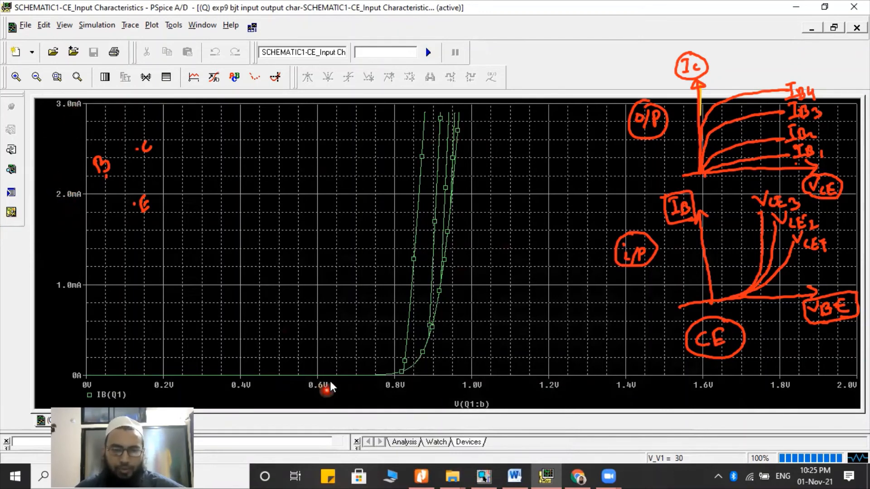
Add the collector current trace IC(Q1) to compare it with IB(Q1), and delete it from the plot again
left_click(193, 77)
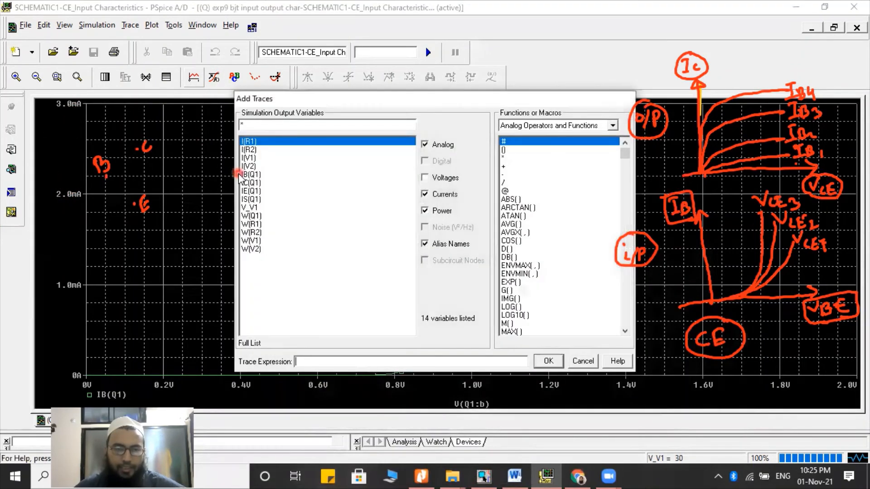
left_click(254, 182)
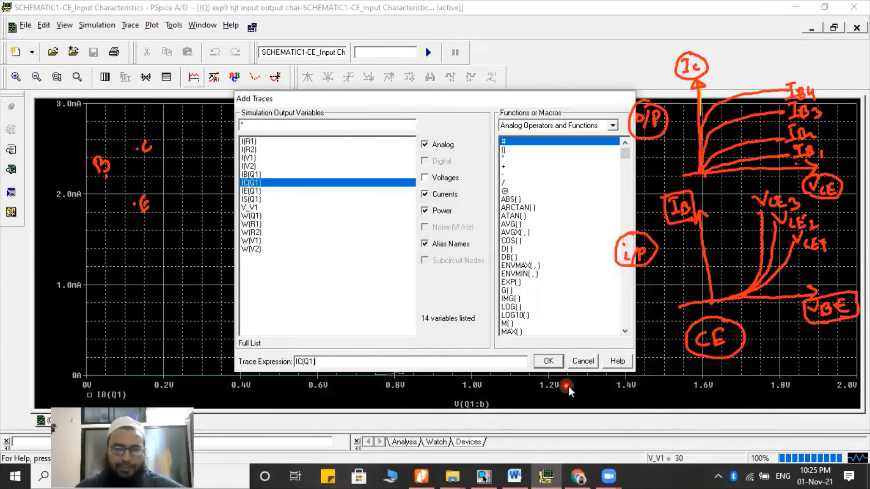
left_click(550, 361)
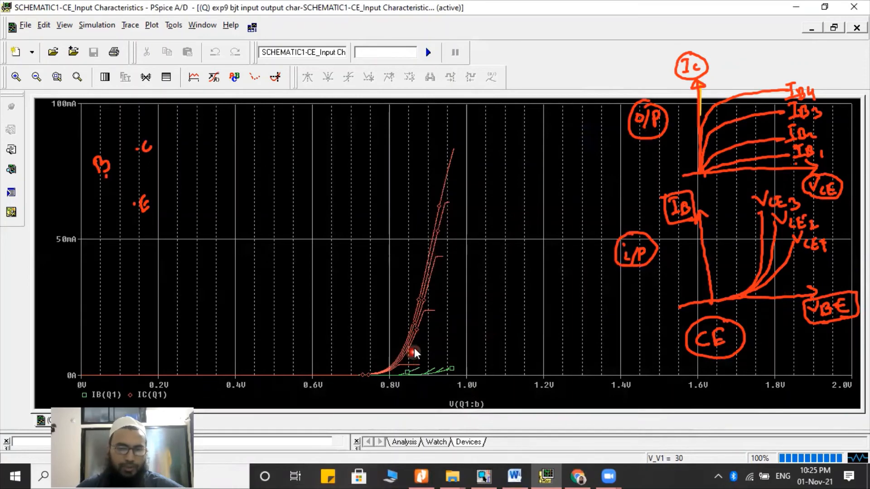
left_click(148, 395)
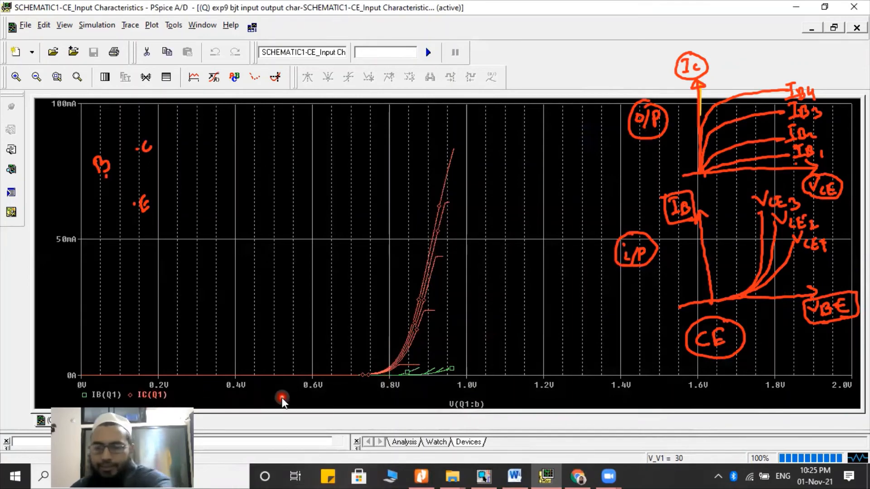
key("Delete")
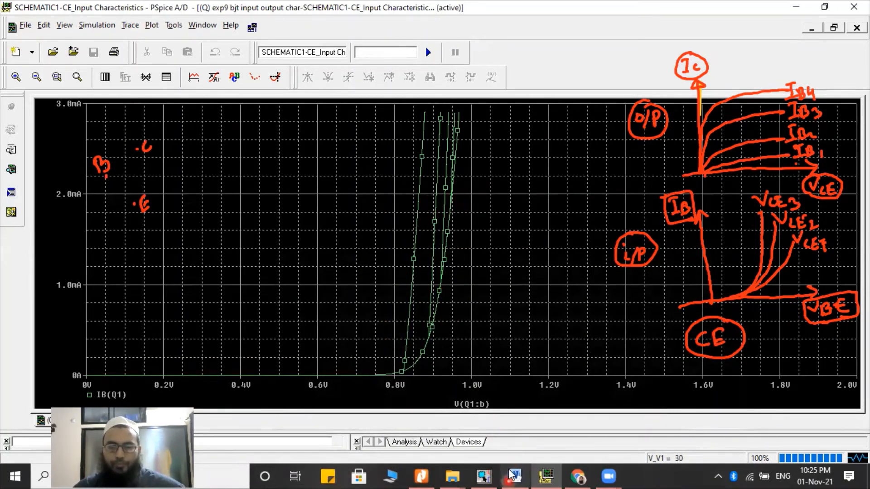
Set base resistor R1 to 5k in the OrCAD Capture schematic and rerun the input-characteristics simulation
left_click(484, 476)
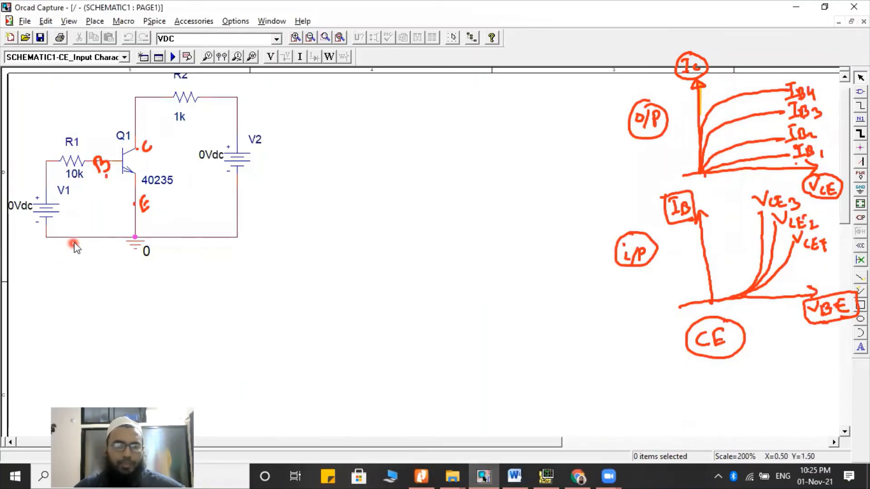
double_click(76, 177)
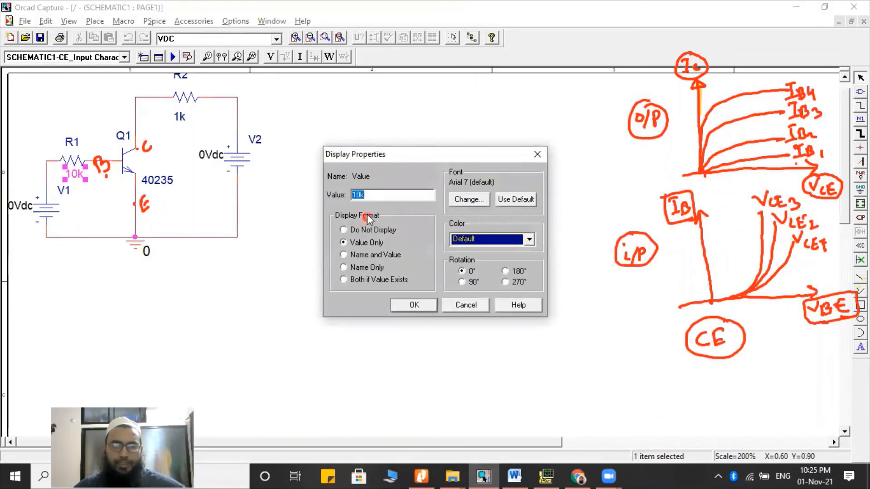
left_click(359, 195)
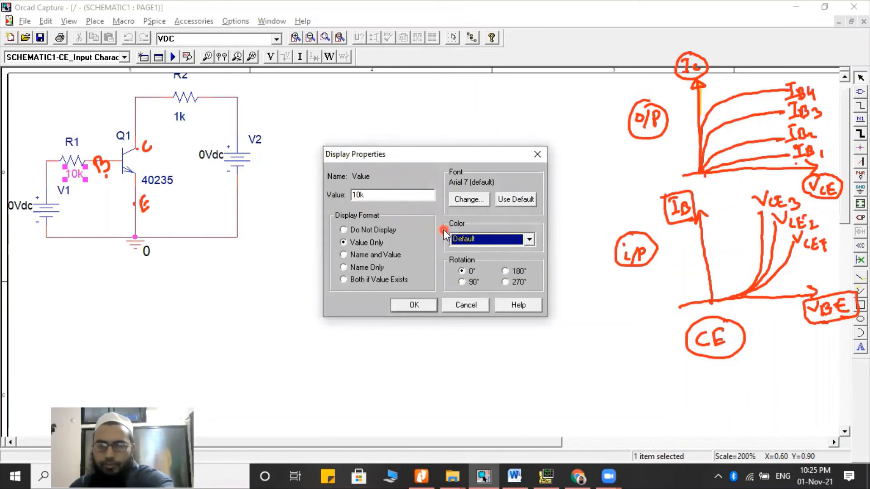
key("BackSpace")
key("BackSpace")
type("5k")
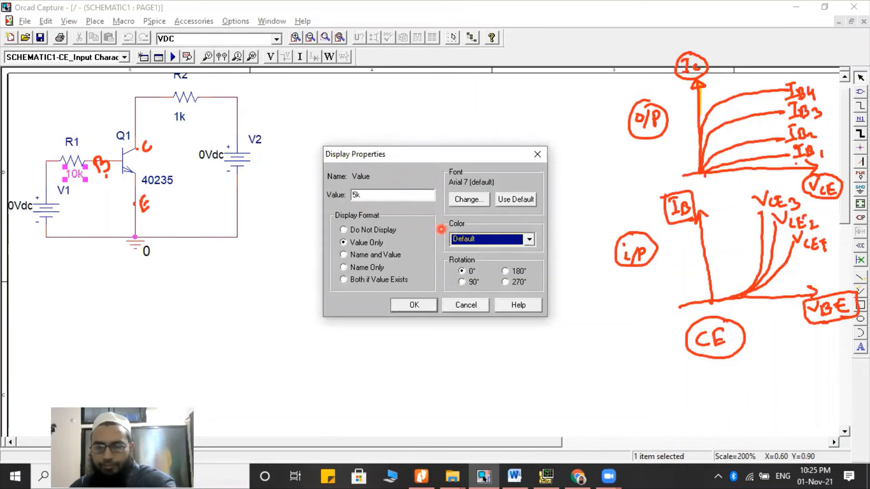
key("Return")
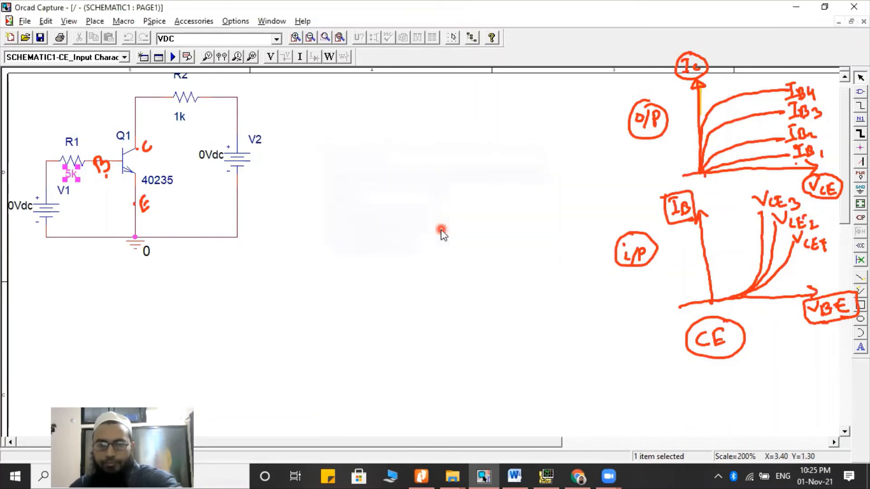
left_click(172, 57)
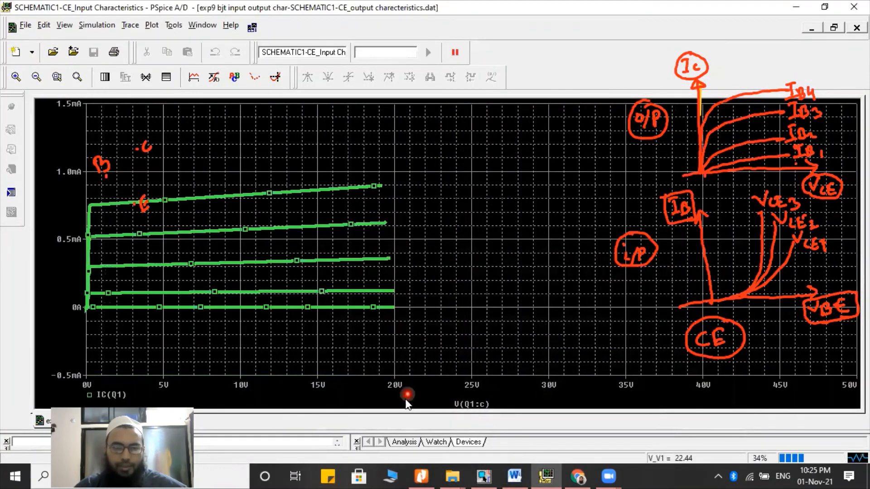
Add the base current trace IB(Q1) to the new input-characteristics plot
left_click(197, 81)
left_click(253, 175)
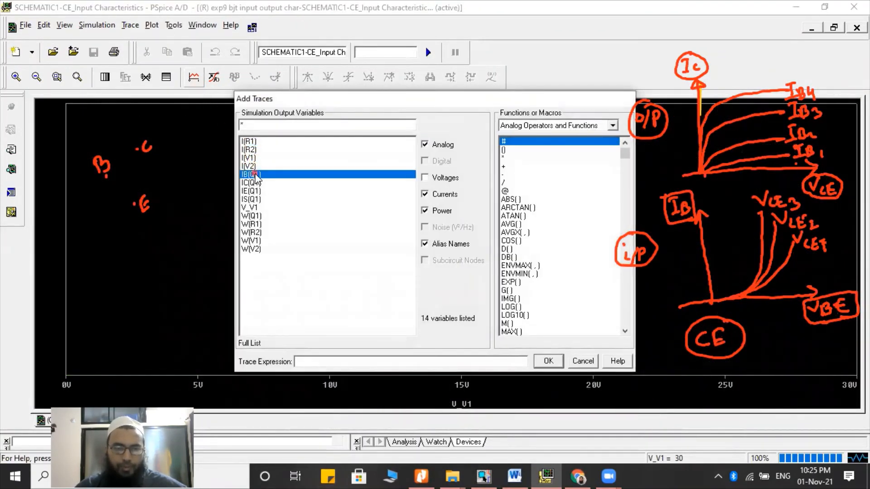
left_click(548, 362)
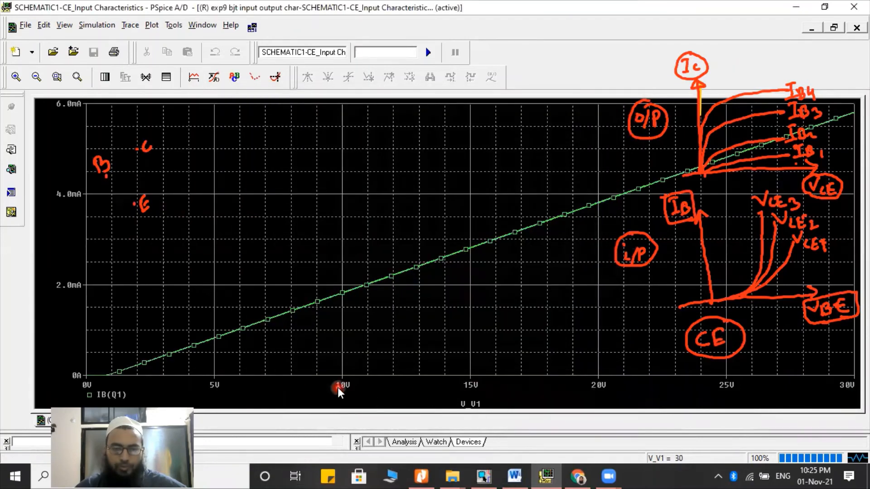
Set the plot's X-axis variable to the base voltage V(Q1:b), keeping the automatic data range
double_click(338, 388)
left_click(319, 184)
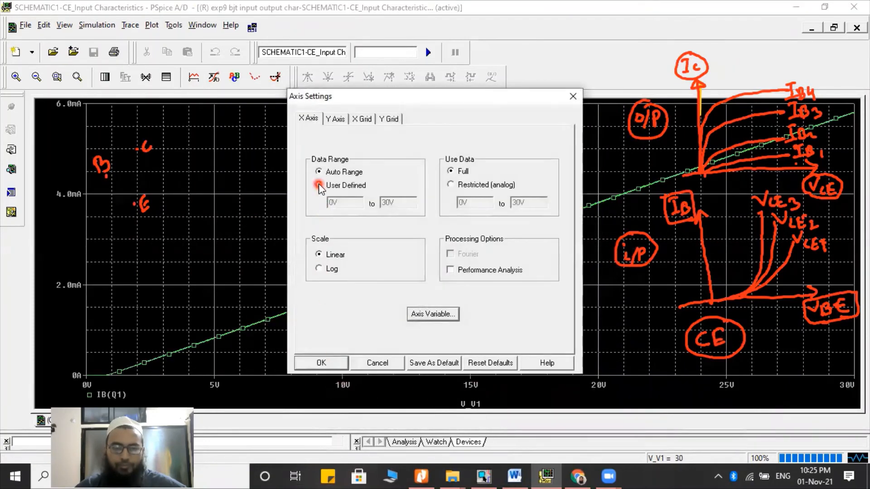
left_click(320, 172)
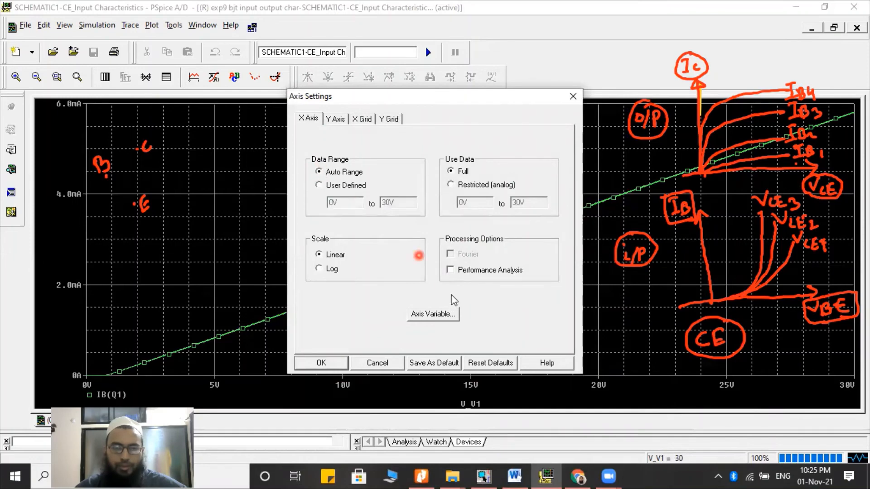
left_click(435, 314)
left_click(257, 183)
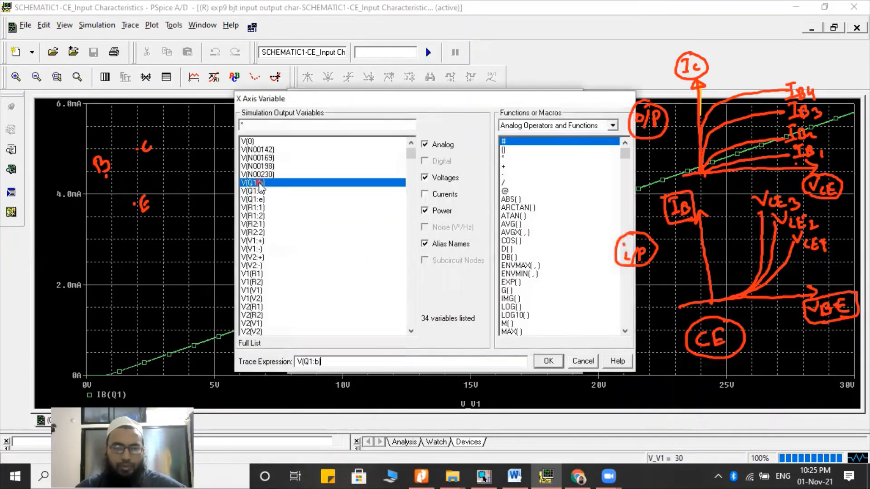
left_click(548, 361)
left_click(341, 361)
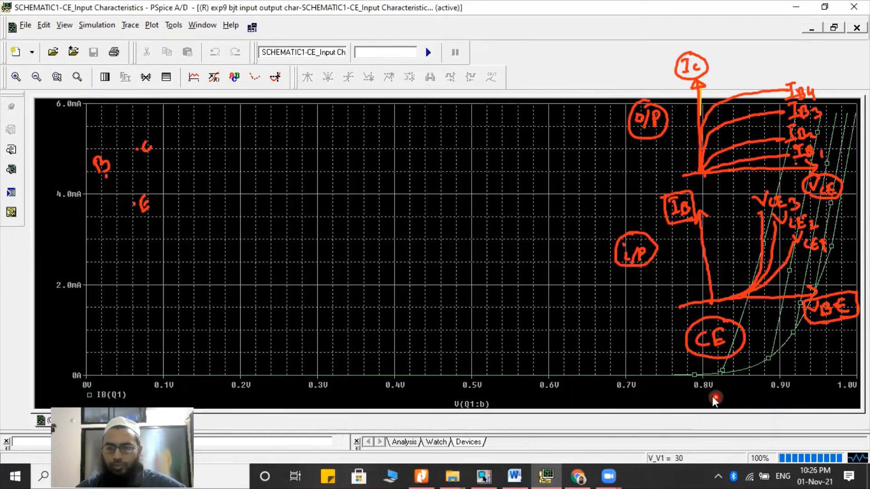
Switch the X axis to a user-defined data range from 0V to 2.0V
double_click(703, 388)
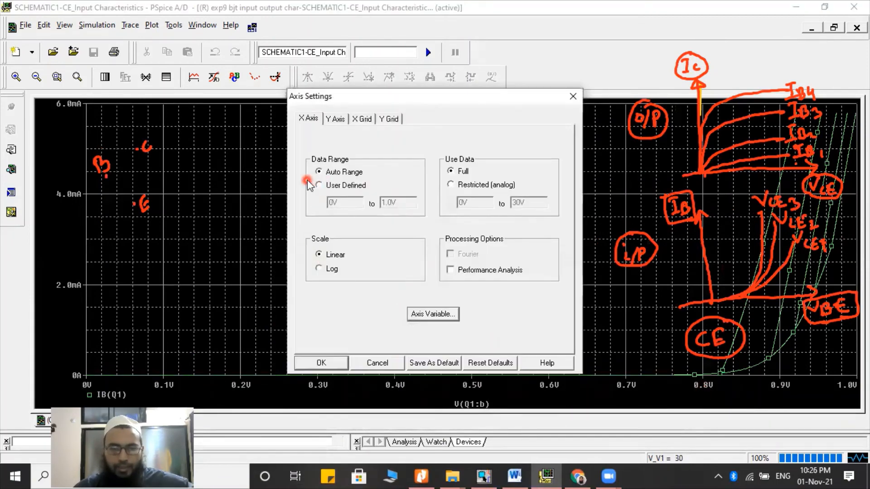
left_click(322, 185)
left_click(382, 203)
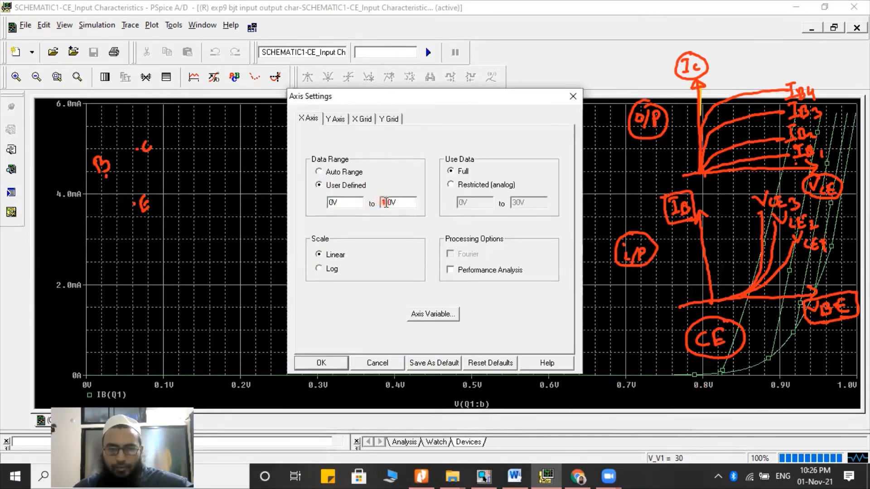
key("BackSpace")
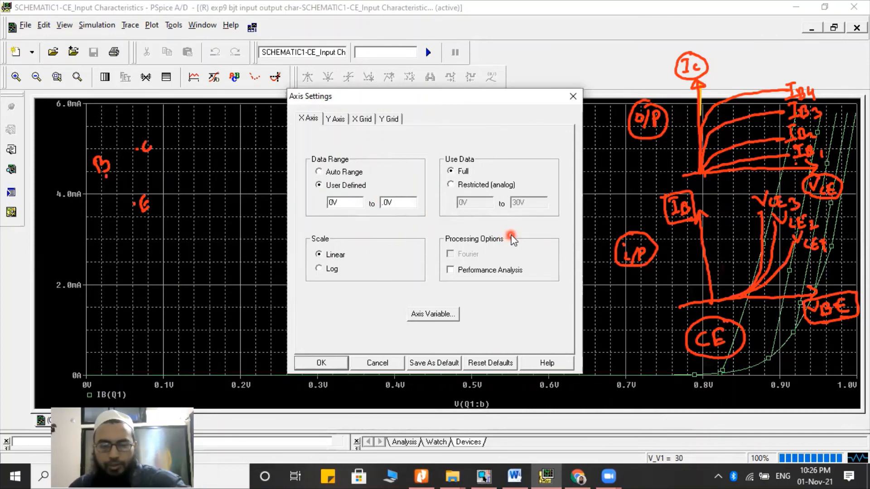
key("Return")
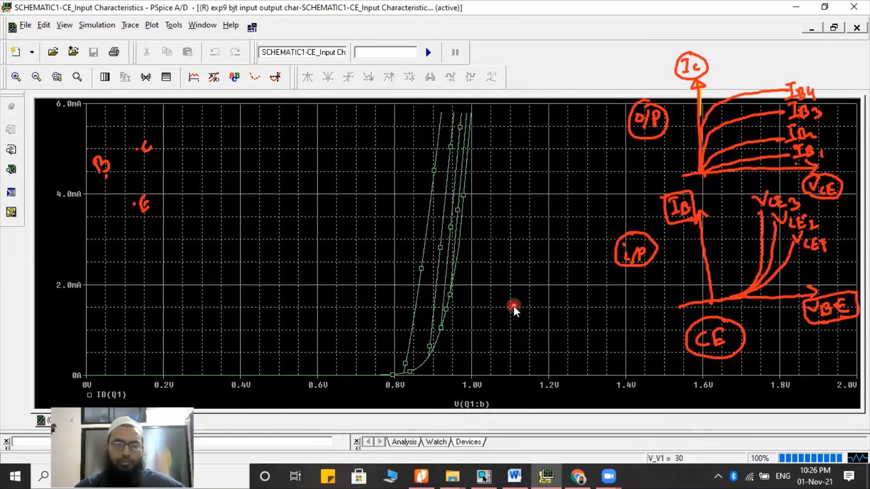
Extend the X axis's user-defined data range to an upper limit of 2.5V
double_click(472, 387)
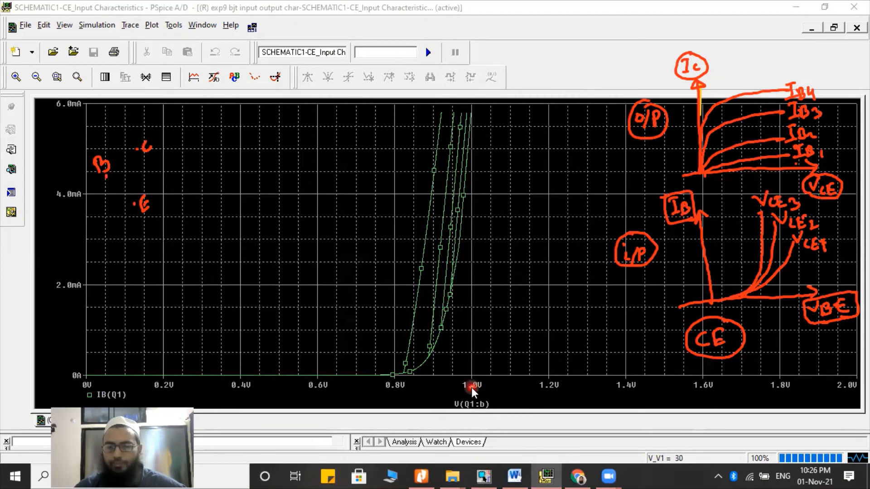
left_click(384, 202)
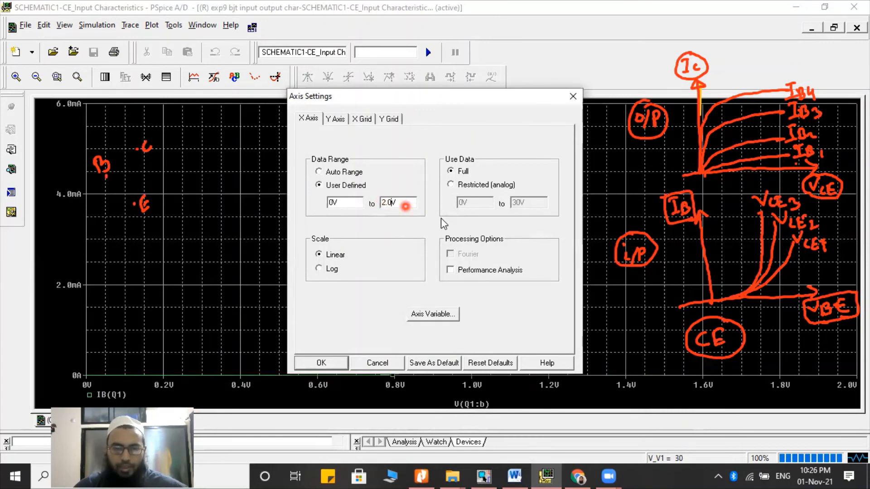
key("BackSpace")
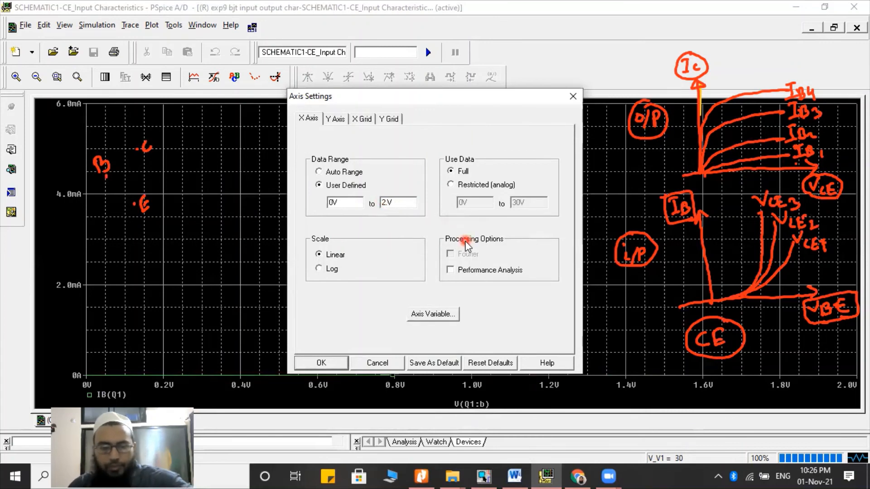
type("5")
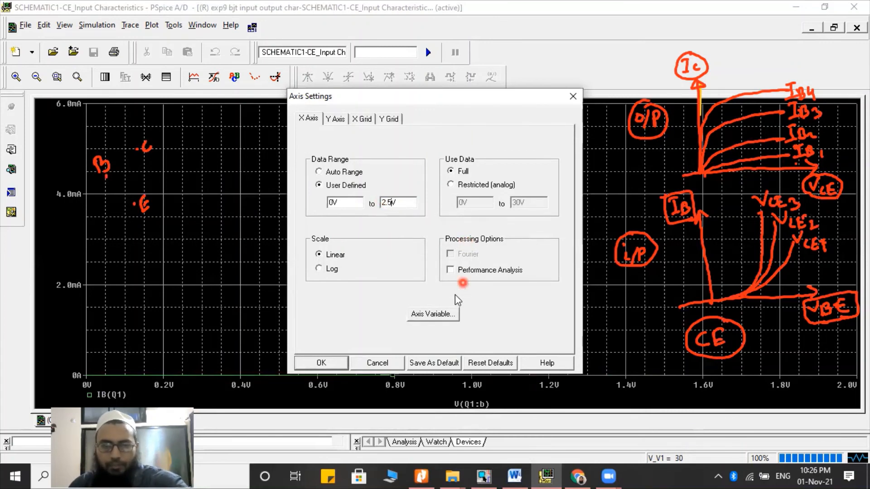
left_click(323, 365)
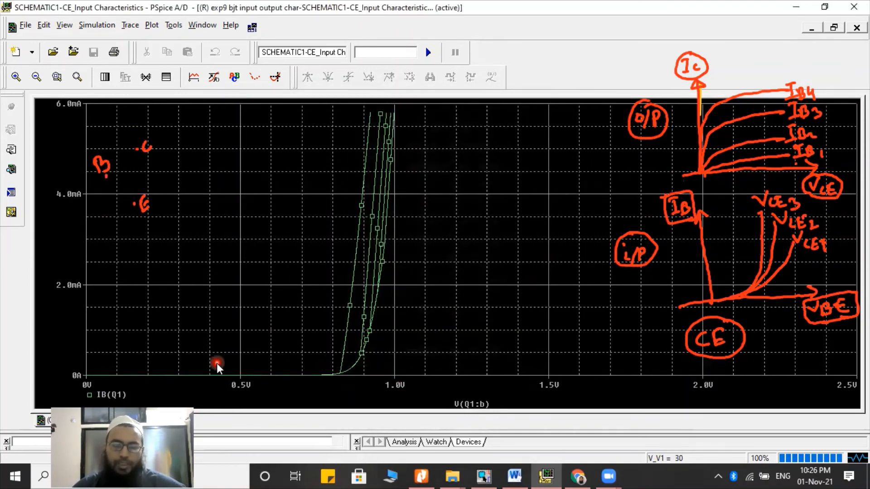
Set the upper limit of the X axis's user-defined data range to 4V
double_click(245, 387)
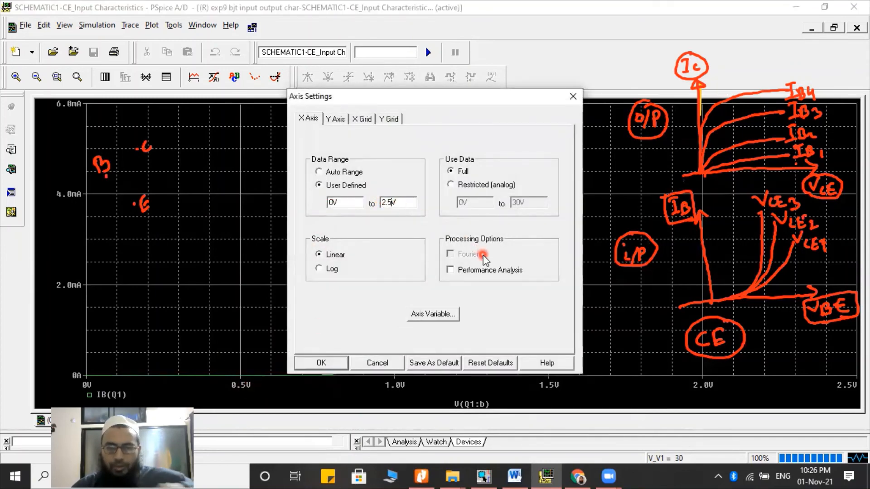
key("BackSpace")
key("BackSpace")
key("BackSpace")
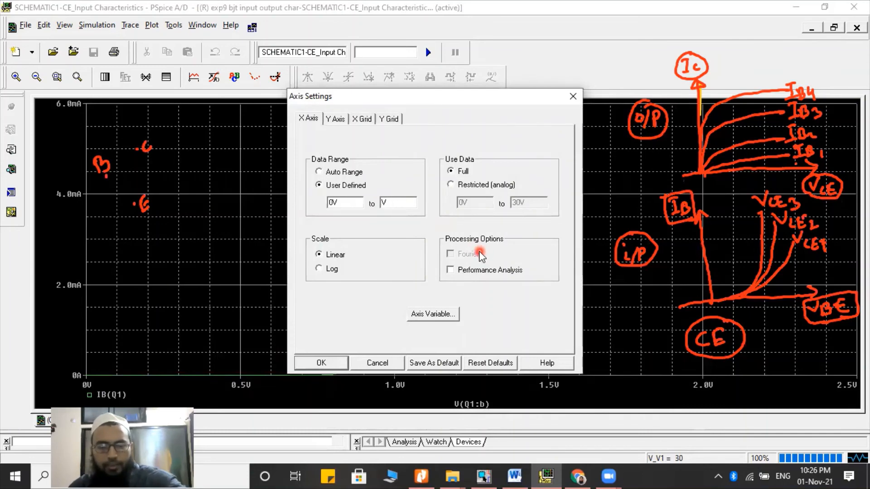
type("4")
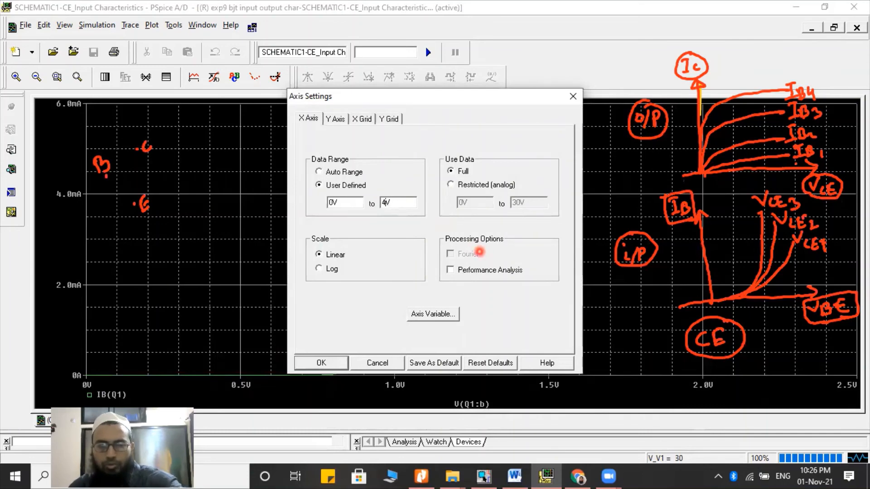
left_click(323, 363)
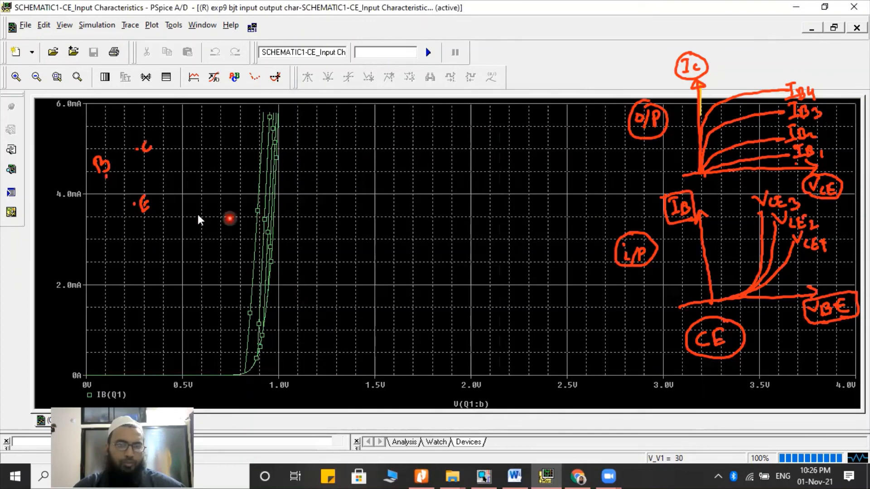
Try a thick line width for the IB(Q1) trace in its trace properties
left_click(267, 214)
right_click(269, 214)
left_click(295, 236)
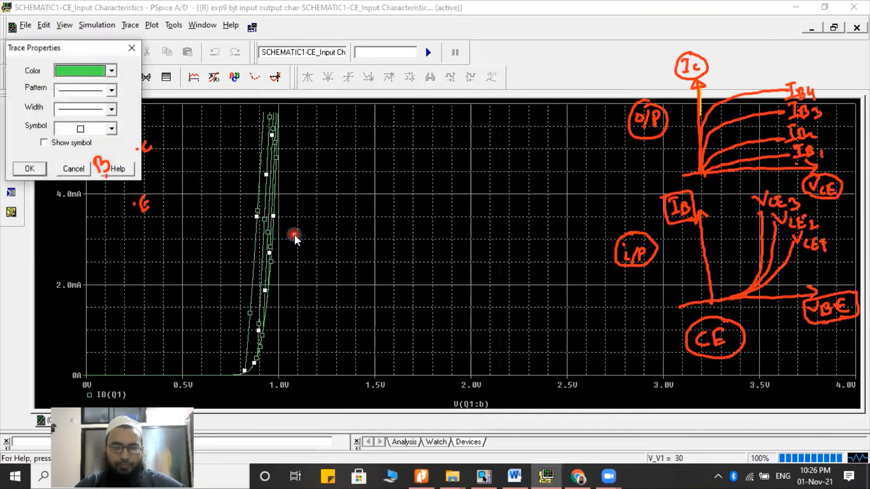
left_click(111, 108)
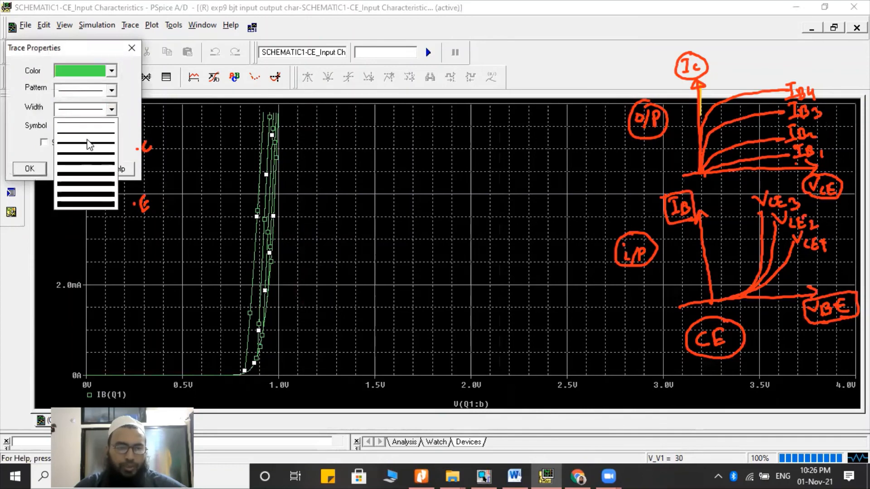
left_click(77, 169)
left_click(30, 169)
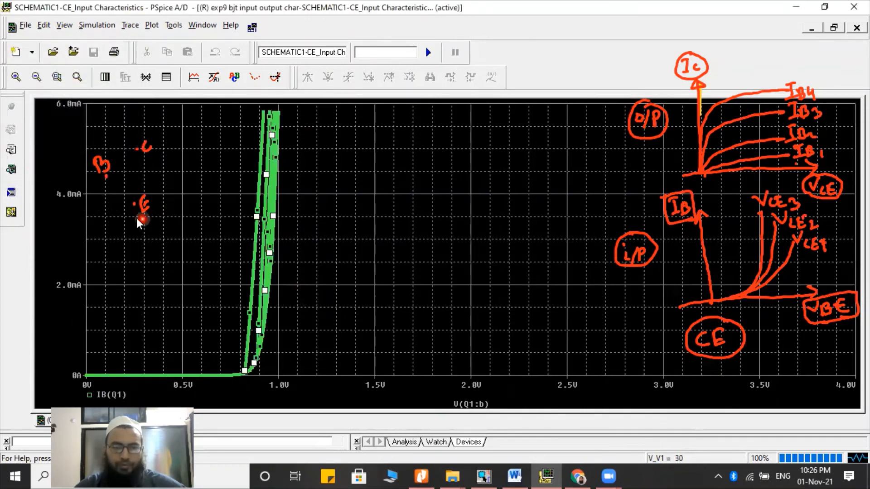
Set the IB(Q1) trace to the fourth-thinnest line width and deselect the trace
right_click(270, 227)
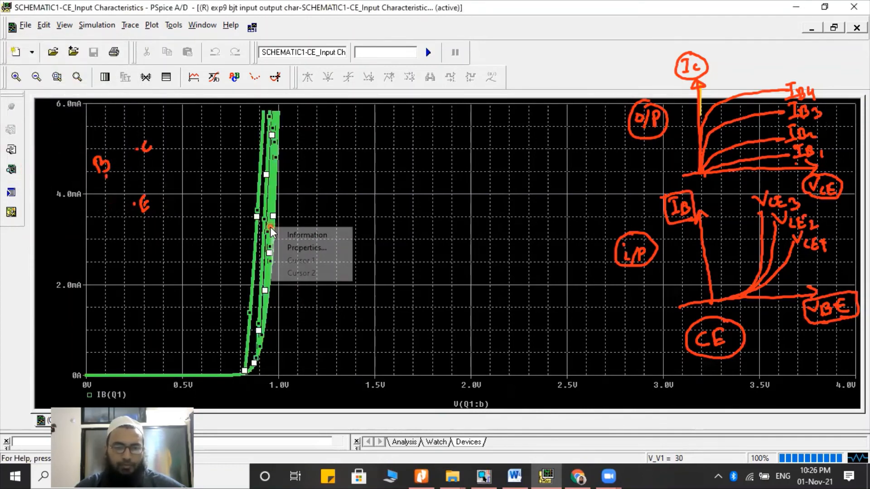
left_click(285, 244)
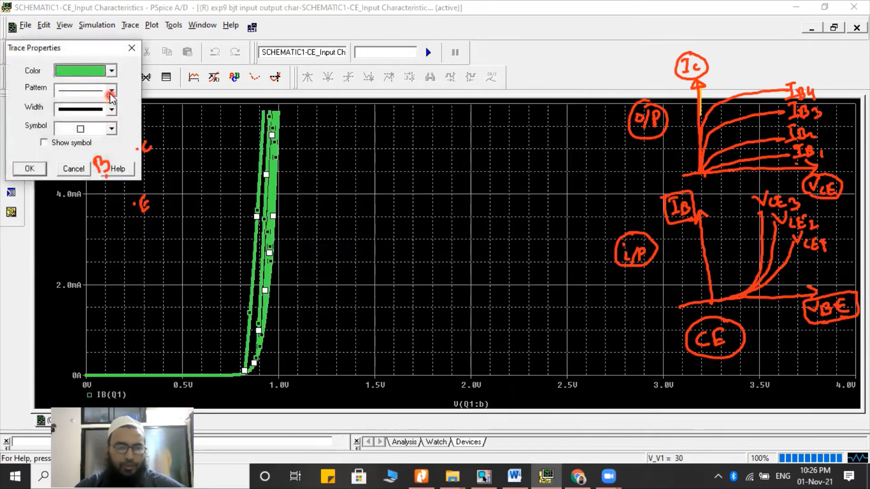
left_click(111, 109)
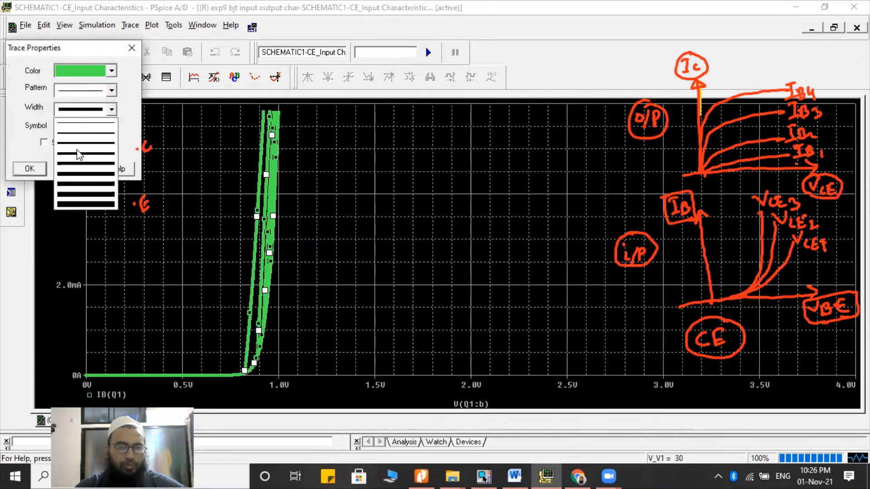
left_click(79, 154)
left_click(30, 169)
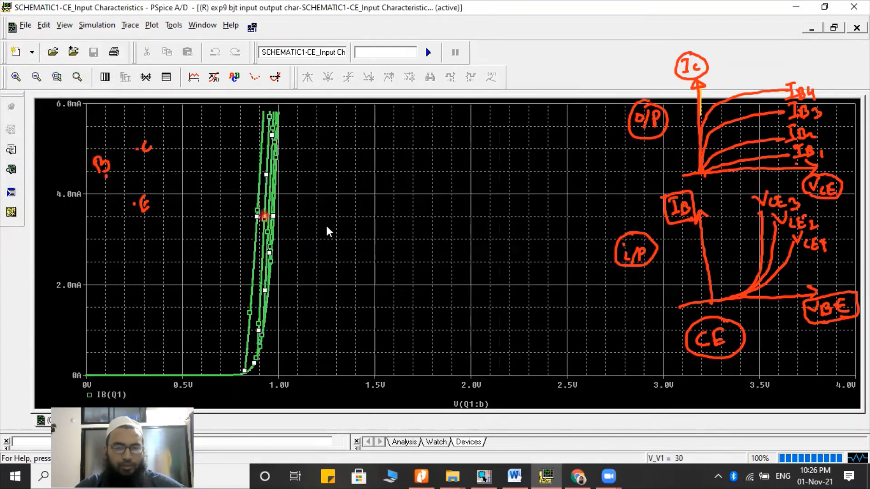
left_click(363, 235)
left_click(371, 378)
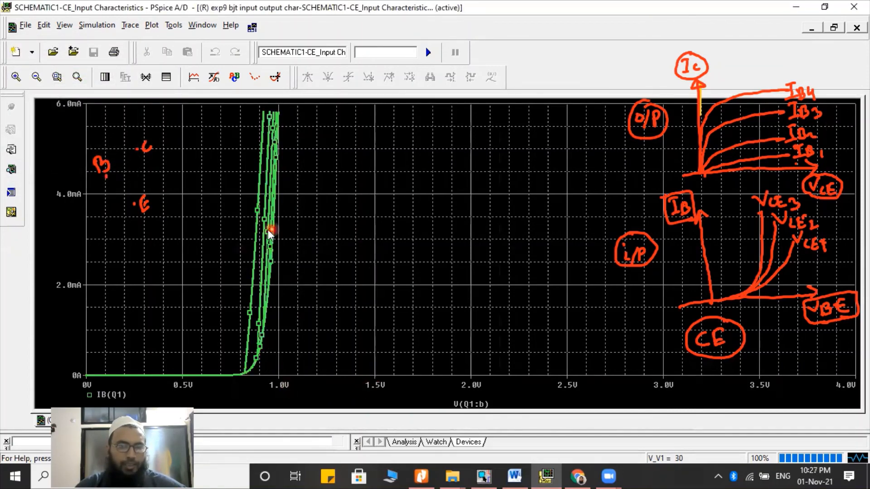
Give the Y axis a user-defined data range with an upper limit of 9.0mA
double_click(71, 105)
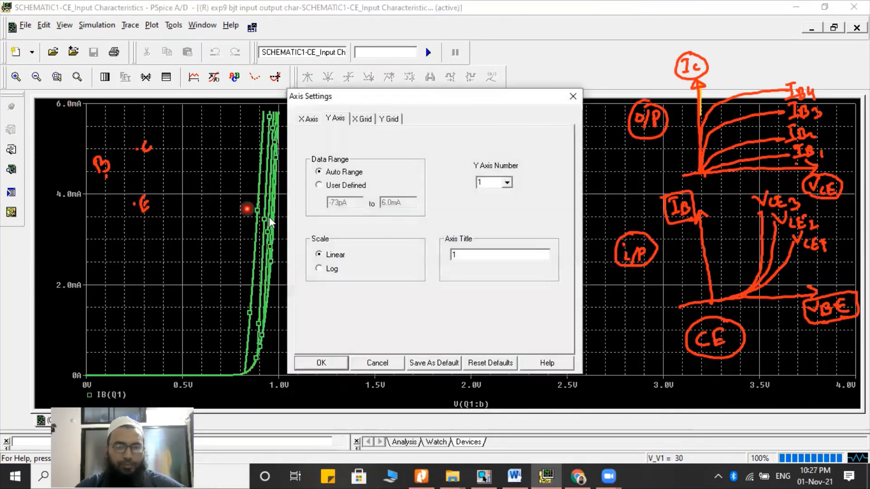
left_click(318, 186)
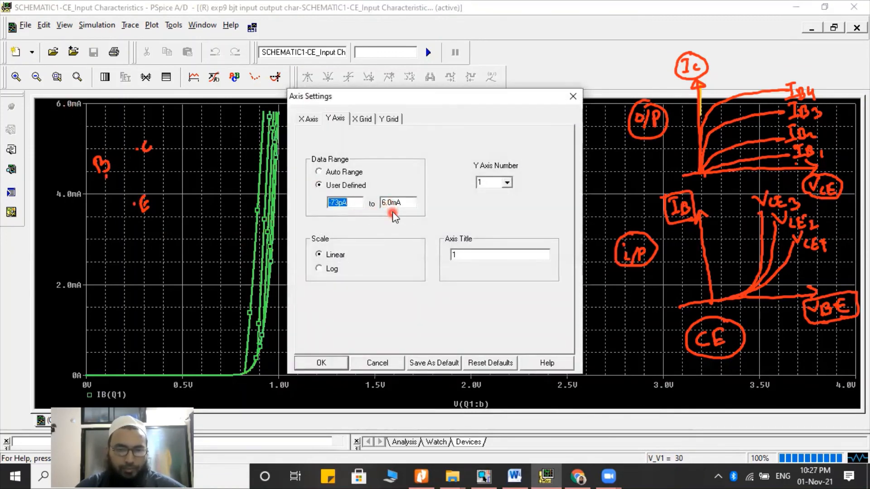
double_click(392, 203)
type("10mA")
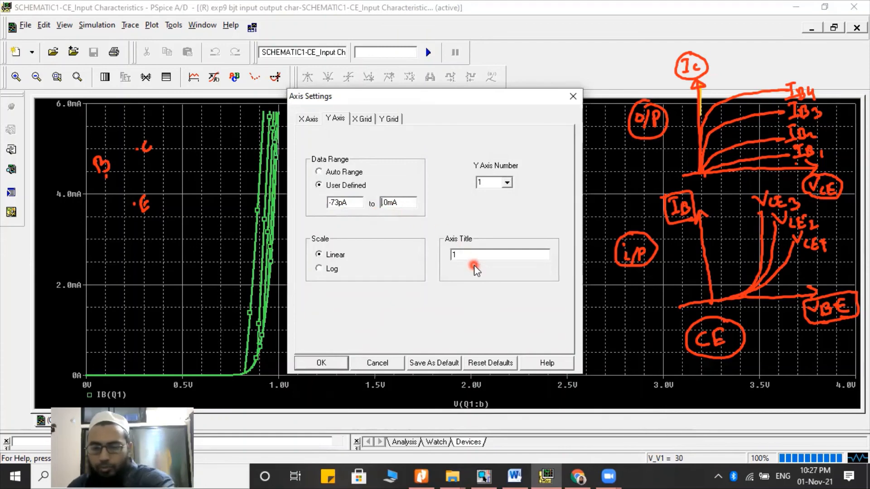
left_click(333, 363)
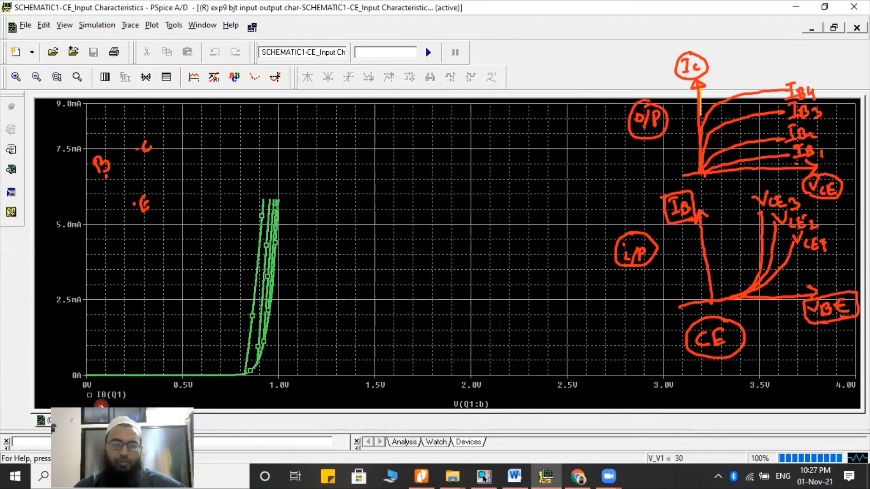
Compare the output-characteristics plot with the input-characteristics plot by switching between them, ending on the input characteristics
left_click(77, 421)
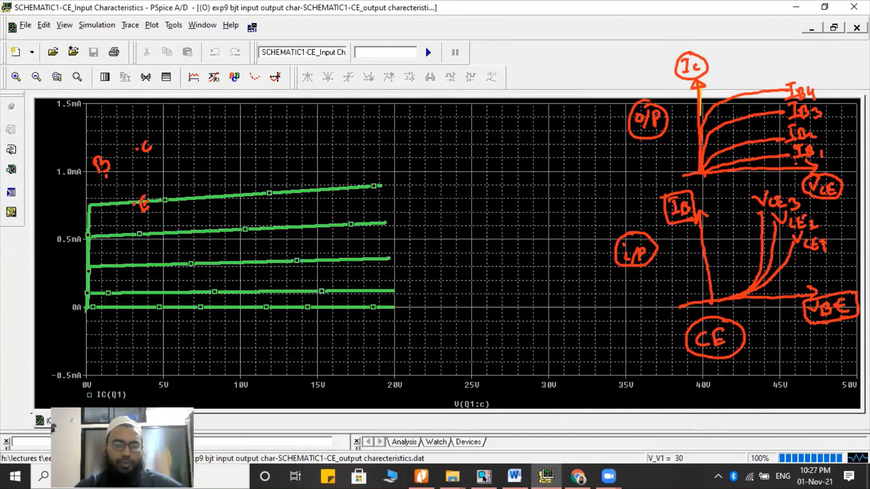
left_click(134, 421)
left_click(77, 421)
left_click(134, 421)
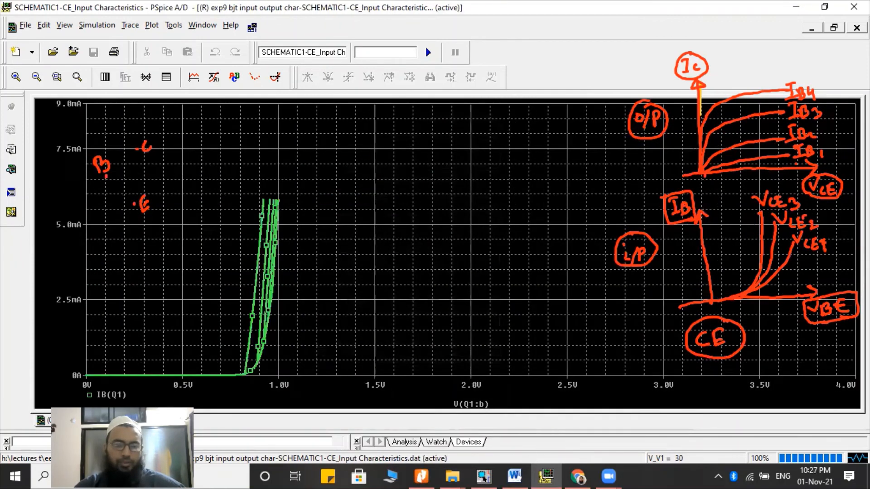
left_click(78, 421)
left_click(133, 421)
left_click(77, 421)
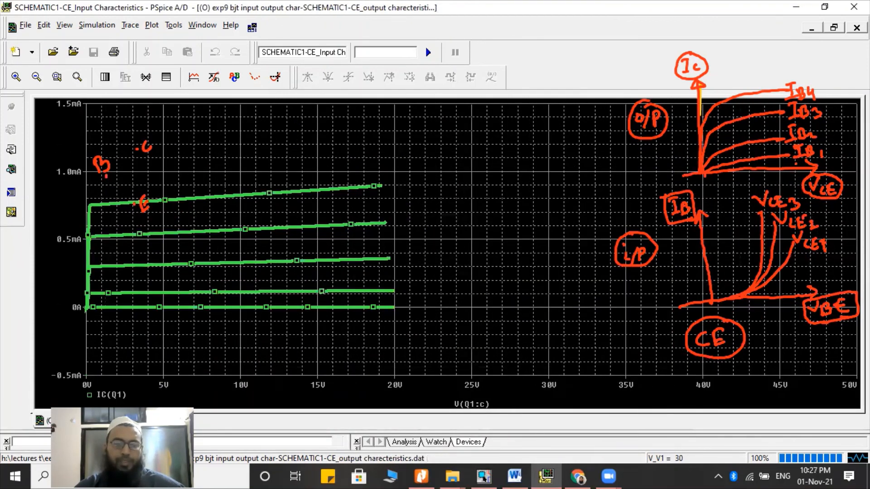
left_click(134, 421)
left_click(77, 422)
left_click(134, 421)
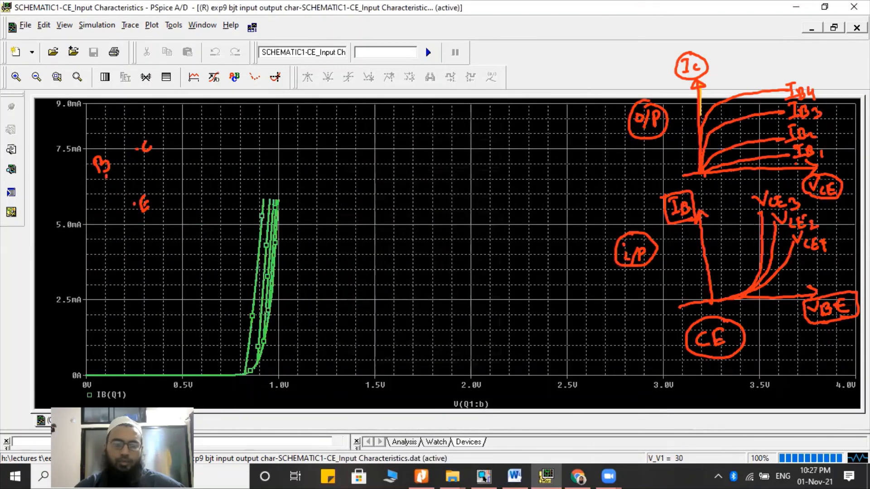
Review the IC(Q1) versus V(Q1:c) output curves alternately with the IB(Q1) versus V(Q1:b) input curves, finishing on the input curves
left_click(77, 421)
left_click(134, 421)
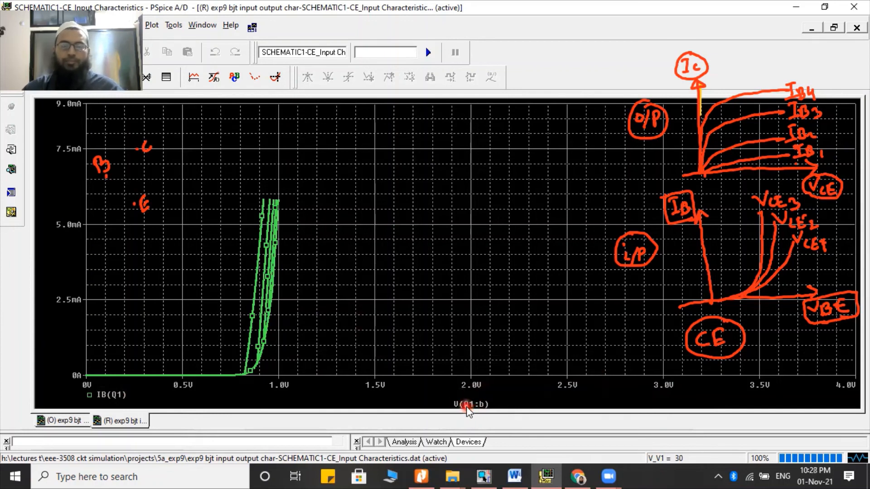
left_click(79, 421)
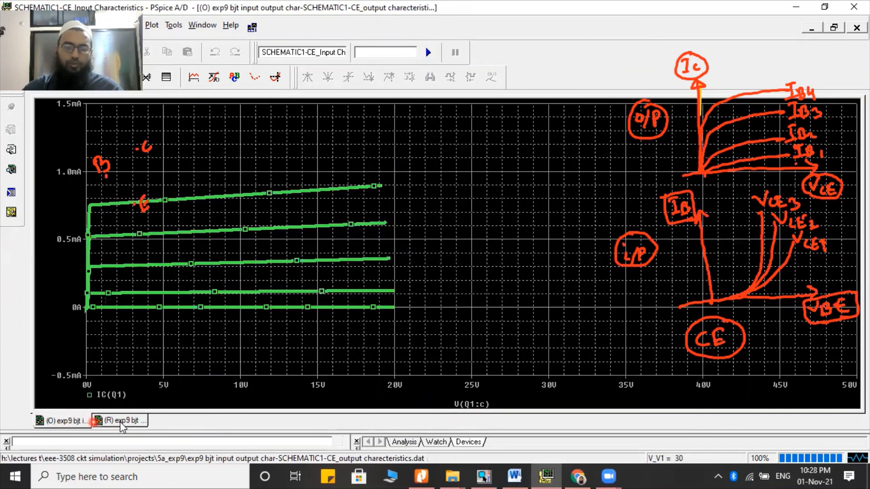
left_click(123, 422)
left_click(78, 423)
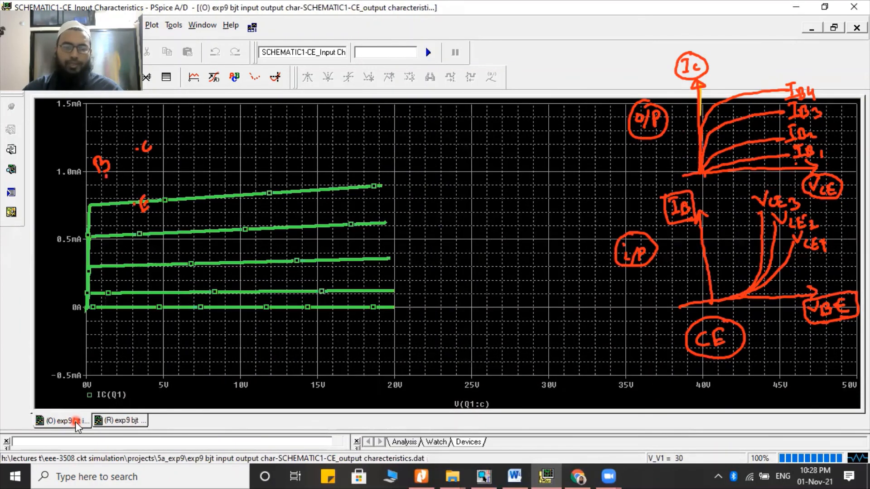
left_click(123, 422)
left_click(61, 421)
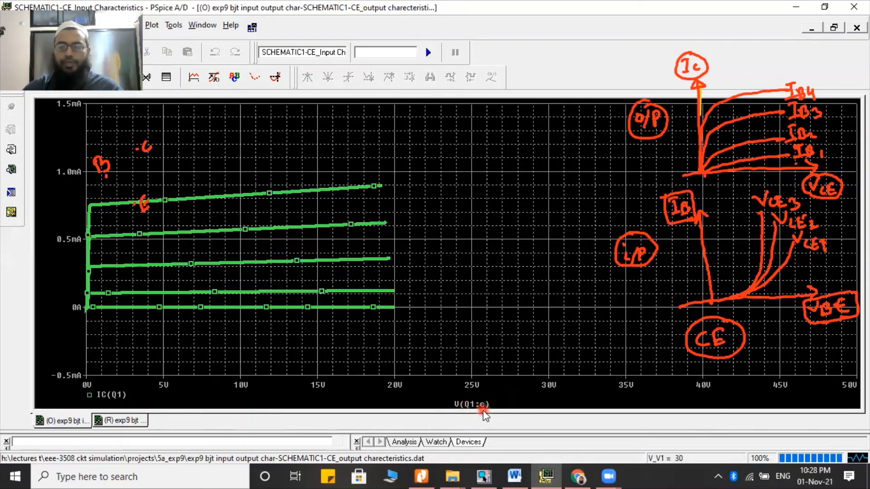
left_click(116, 421)
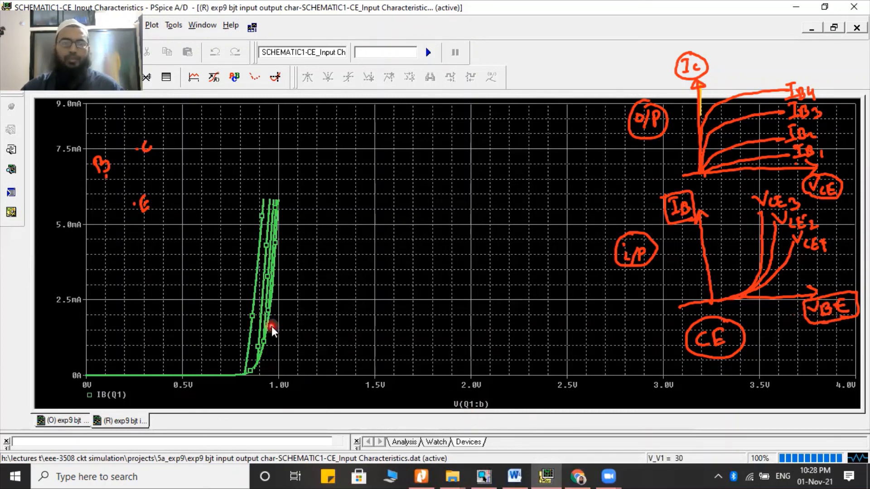
left_click(247, 53)
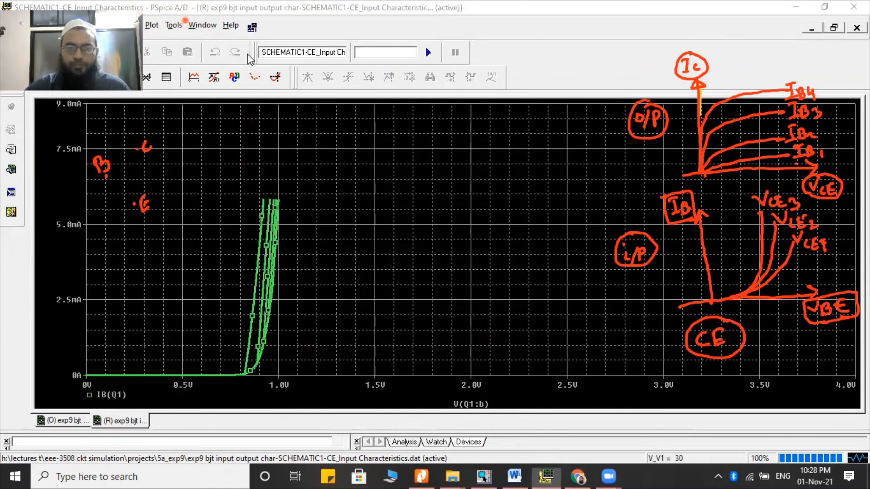